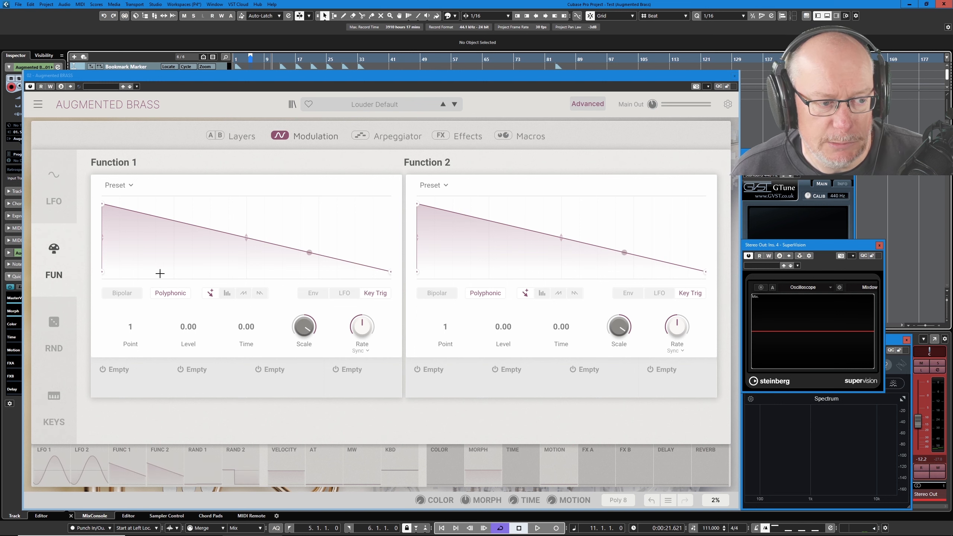
# Add breakpoints to Function 1 to shape the curve into a zigzag with two peaks
pyautogui.click(138, 257)
pyautogui.click(186, 222)
pyautogui.click(228, 266)
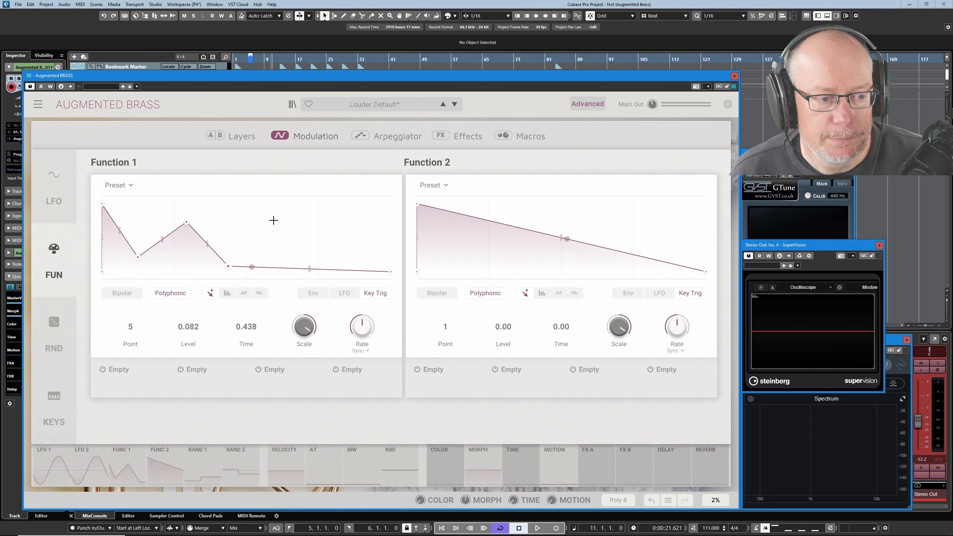
pyautogui.click(282, 222)
pyautogui.click(346, 270)
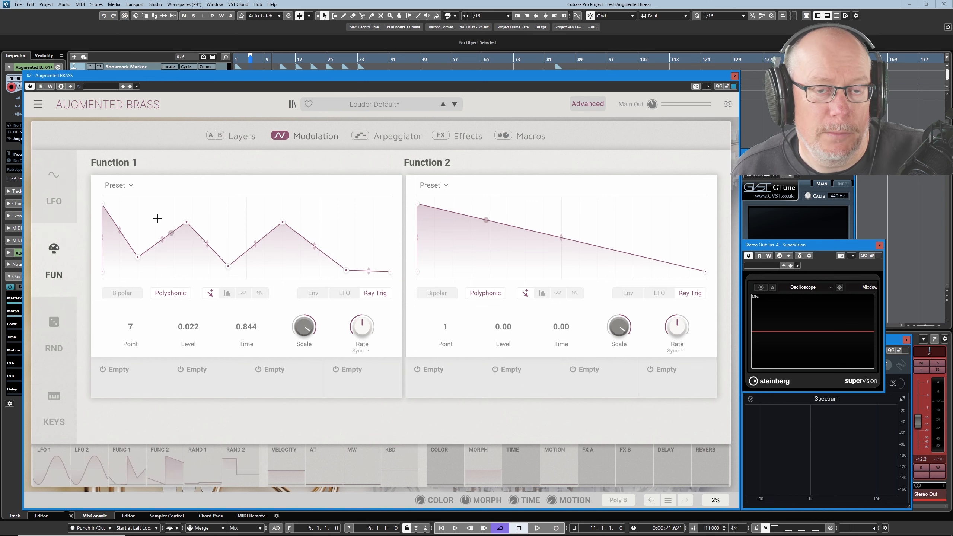
pyautogui.click(138, 257)
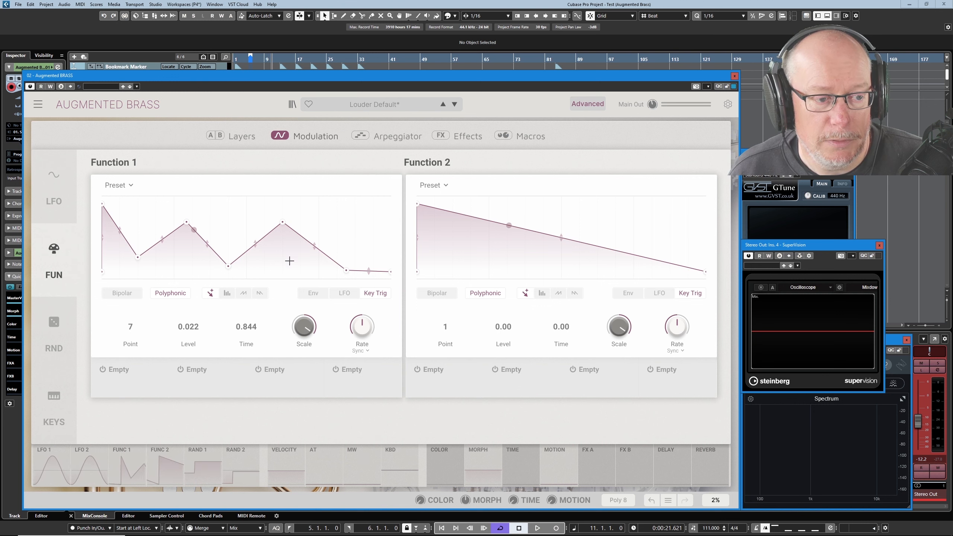
# Assign Function 1 to Filter A's Cutoff with a modulation amount of 0.60
pyautogui.click(242, 138)
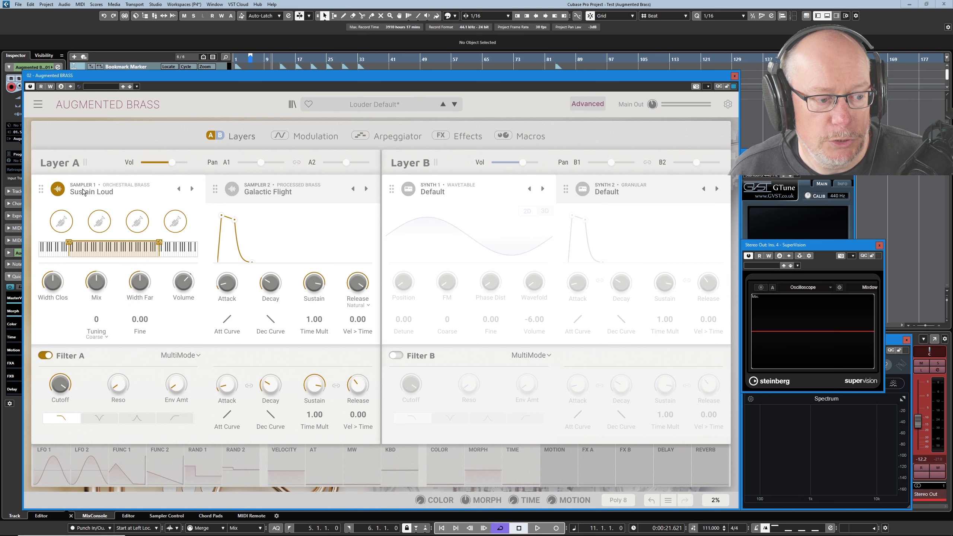
pyautogui.click(73, 377)
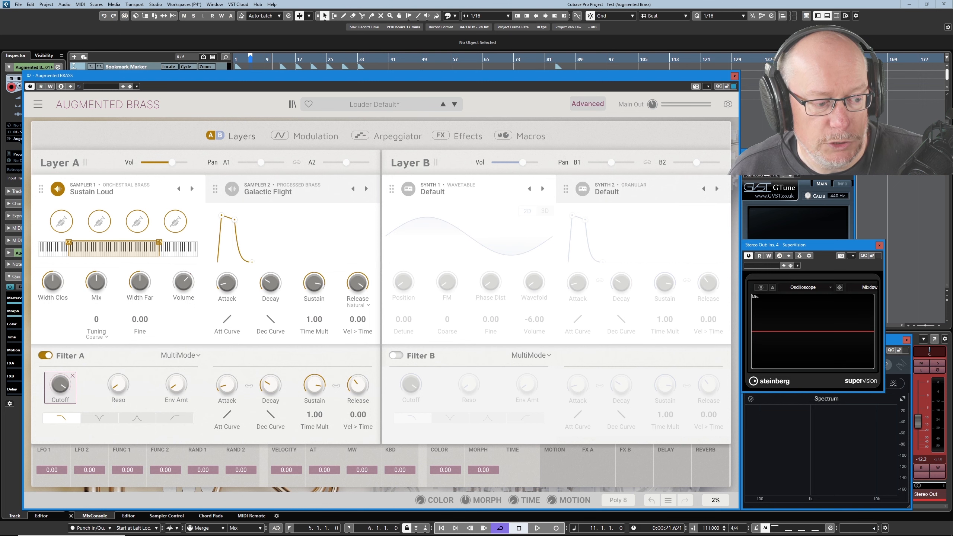
pyautogui.moveTo(127, 470); pyautogui.dragTo(127, 463)
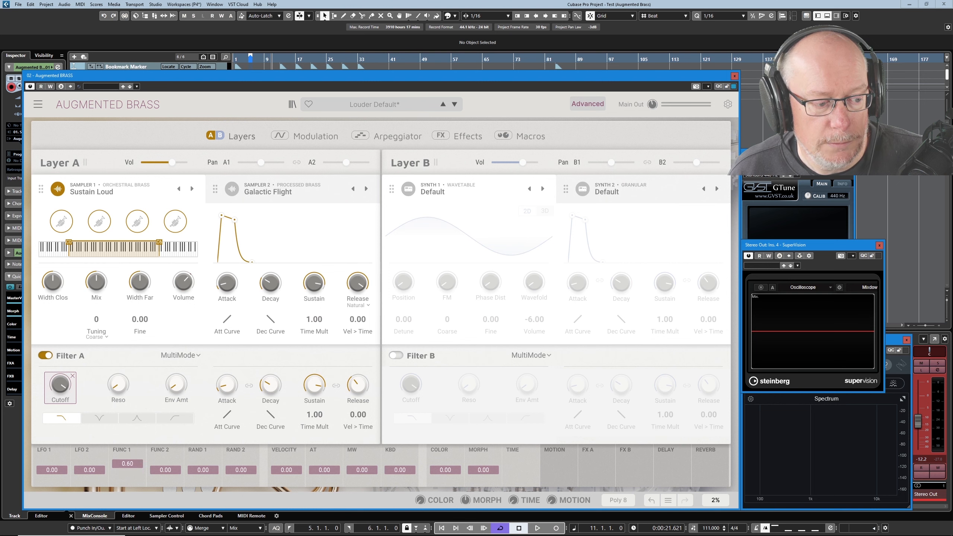
# Switch between the Layers and Modulation pages to review the Filter A Cutoff assignment
pyautogui.click(315, 139)
pyautogui.click(242, 137)
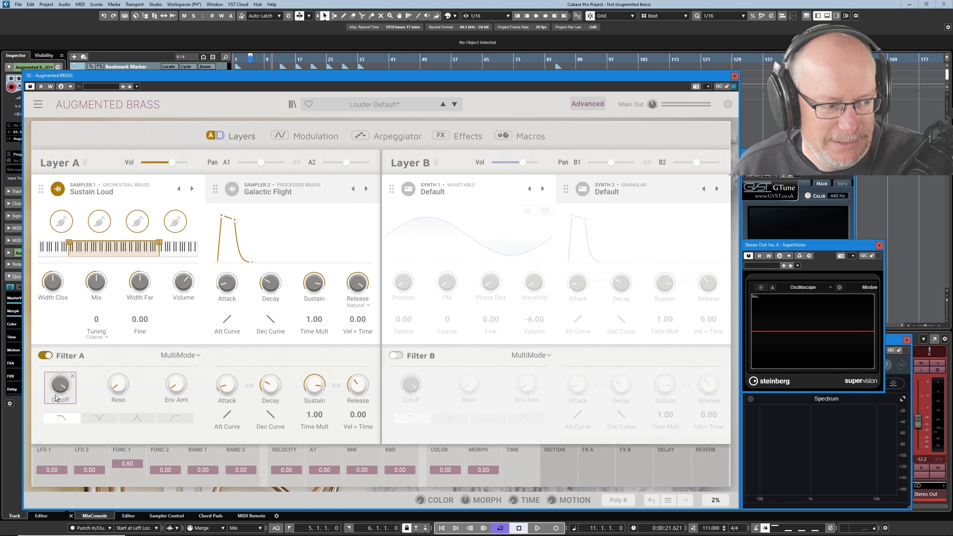
pyautogui.moveTo(60, 386); pyautogui.dragTo(60, 387)
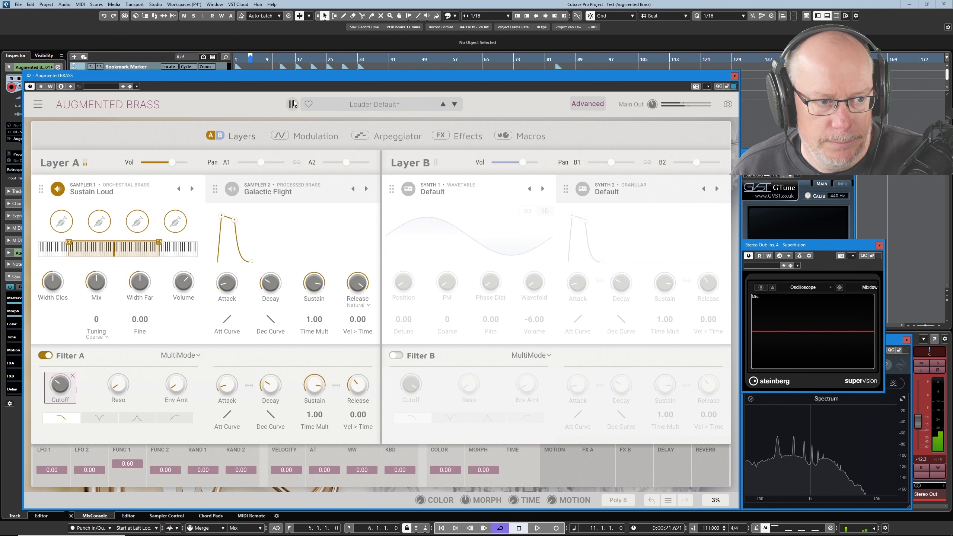
pyautogui.click(315, 137)
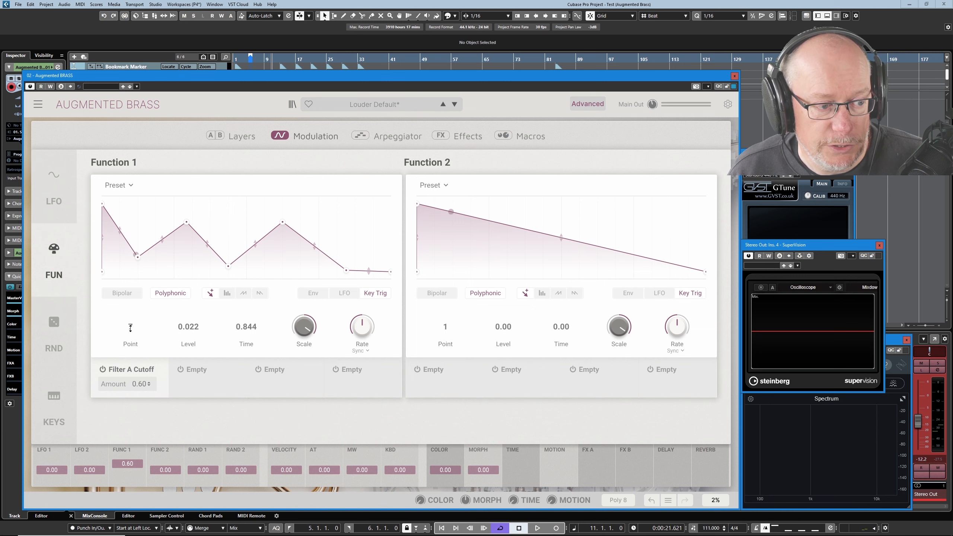
# Select Function 1's fourth point and set its level to 0.604
pyautogui.click(187, 223)
pyautogui.moveTo(187, 225); pyautogui.dragTo(188, 226)
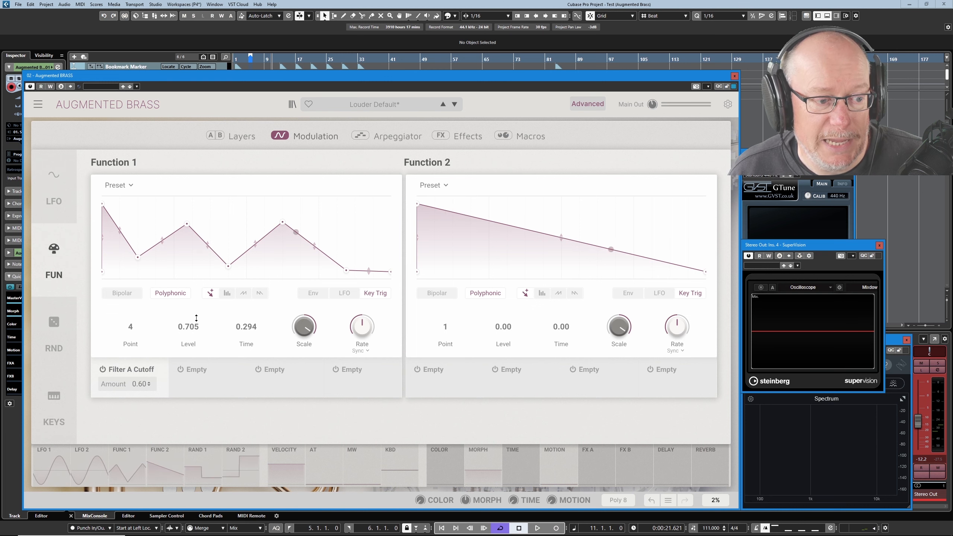
pyautogui.moveTo(196, 328)
pyautogui.mouseDown()
pyautogui.moveTo(196, 370)
pyautogui.moveTo(195, 336)
pyautogui.mouseUp()
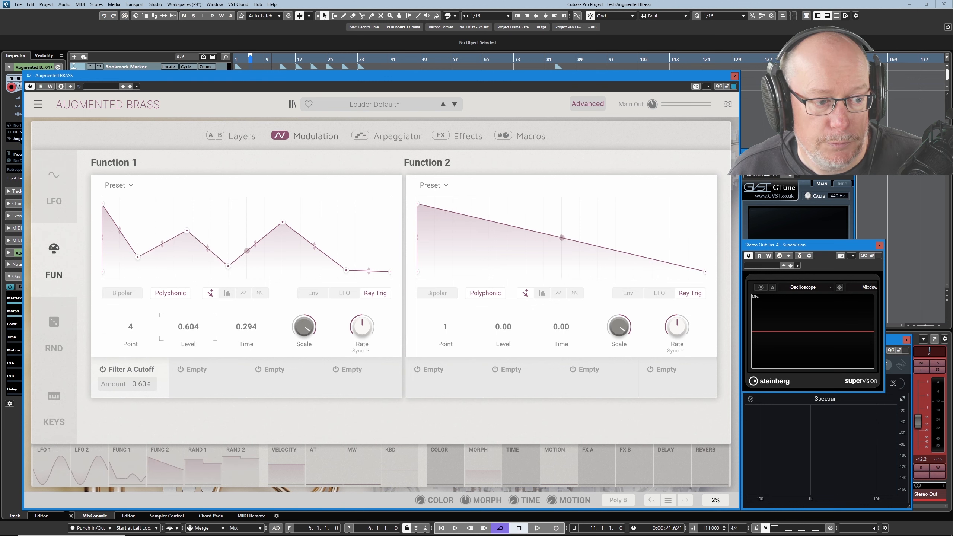
# Experiment with Function 1's Scale knob, bringing it back up to 1.00
pyautogui.moveTo(307, 328)
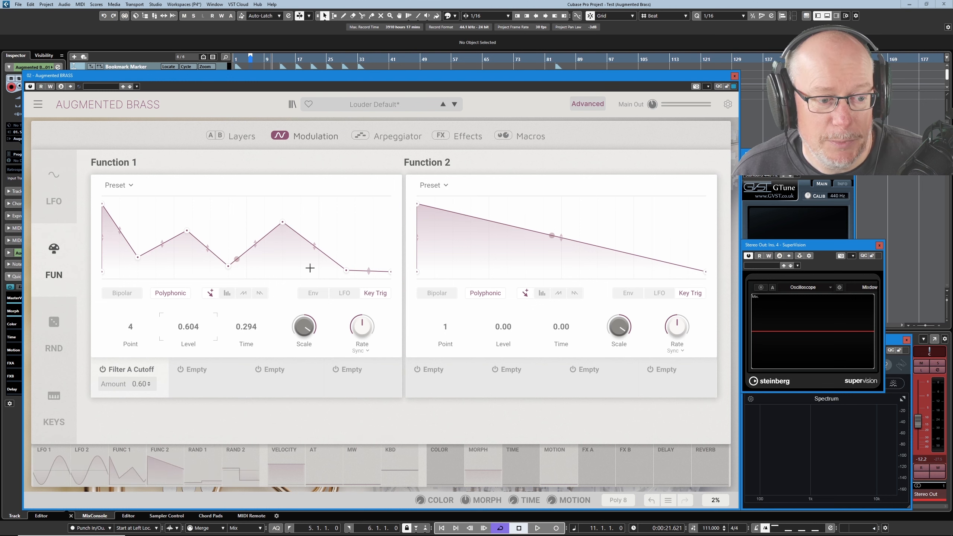
pyautogui.moveTo(304, 329); pyautogui.dragTo(304, 344)
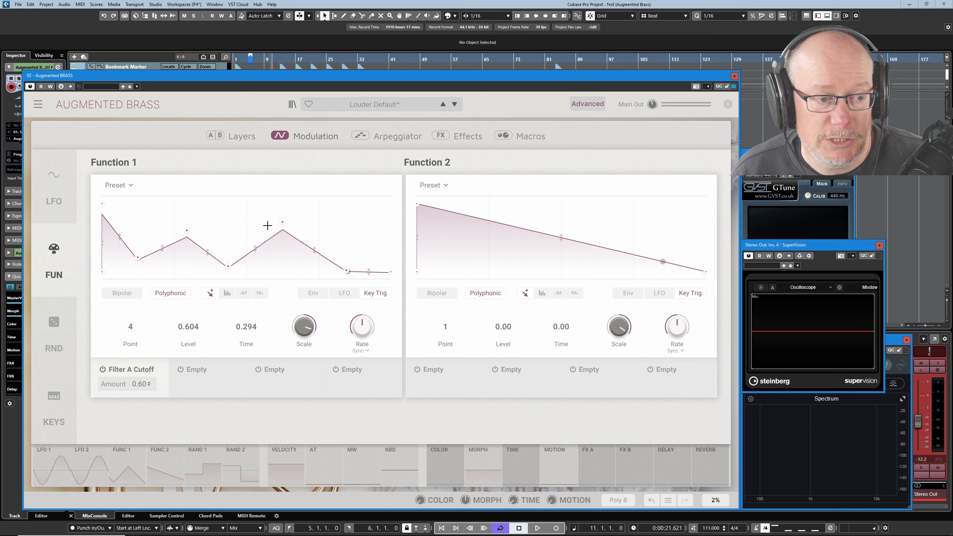
pyautogui.moveTo(306, 319)
pyautogui.moveTo(305, 321); pyautogui.dragTo(306, 381)
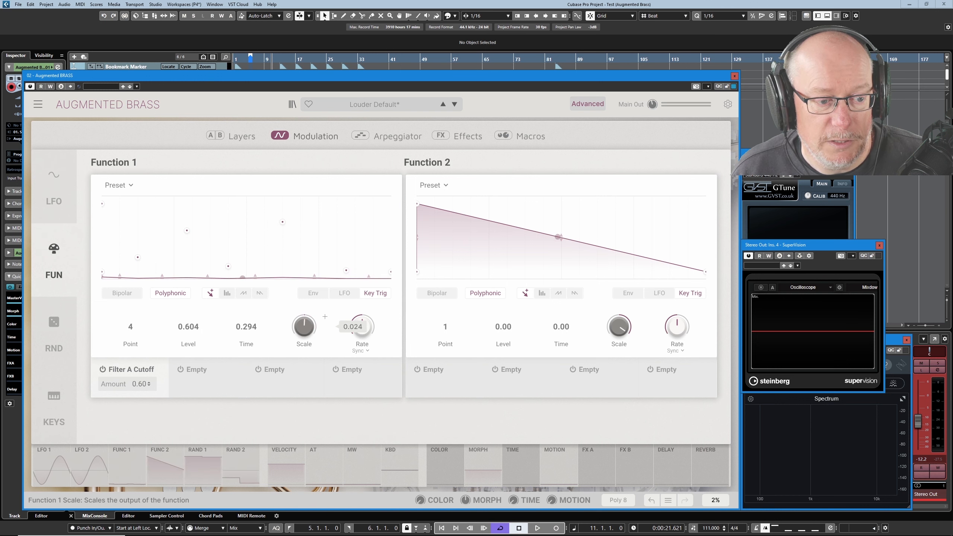
pyautogui.moveTo(308, 331)
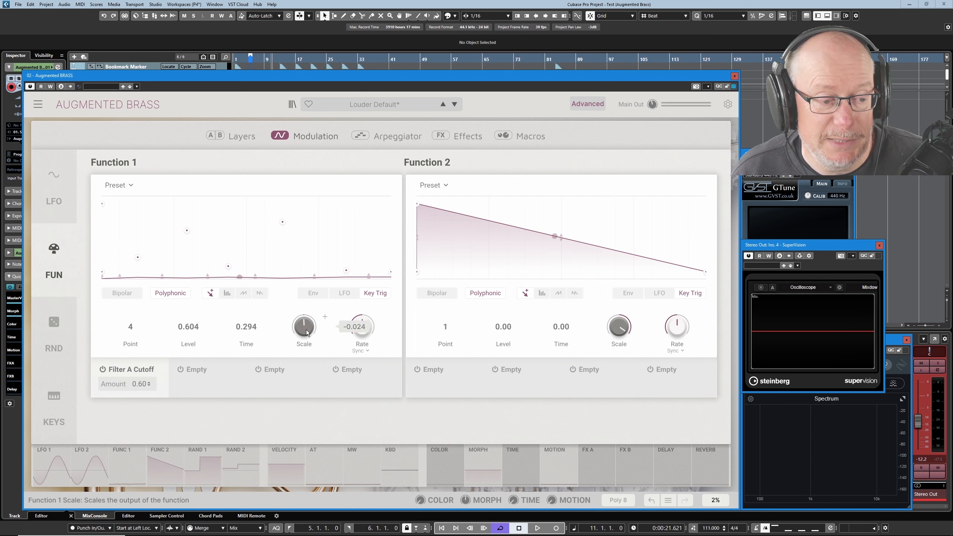
pyautogui.scroll(14, 307, 331)
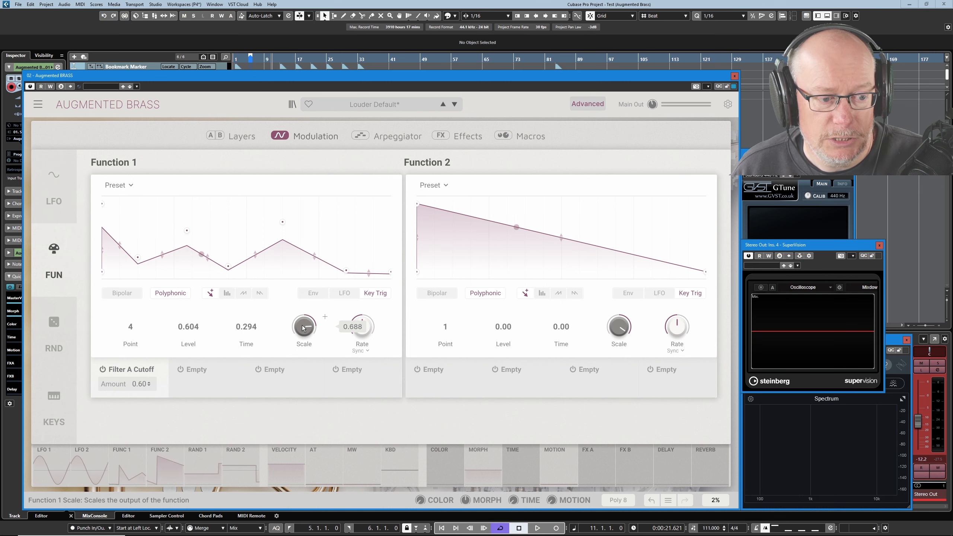
pyautogui.scroll(6, 302, 325)
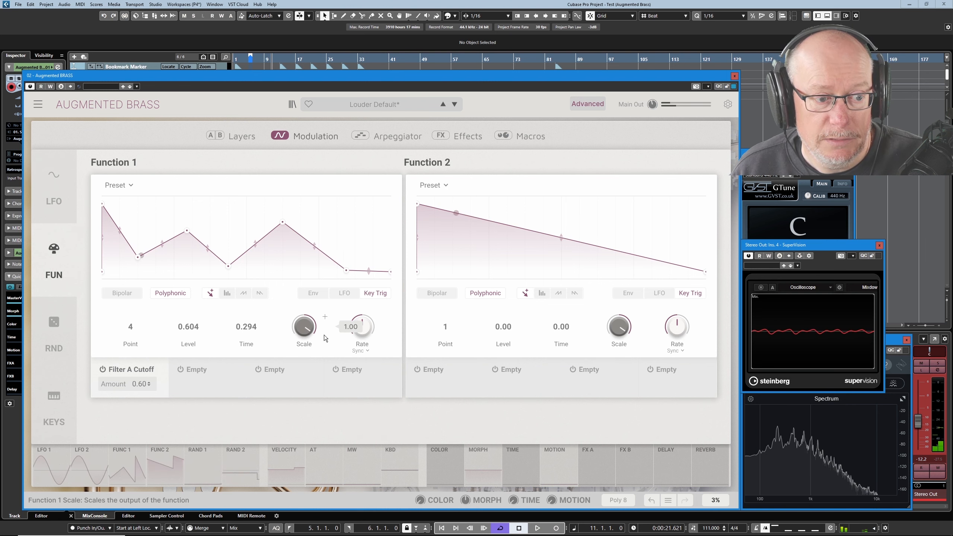
# Bend the segments around Function 1's second peak into a rounded arc
pyautogui.moveTo(314, 331); pyautogui.dragTo(297, 314)
pyautogui.moveTo(257, 257); pyautogui.dragTo(257, 247)
pyautogui.moveTo(315, 258); pyautogui.dragTo(293, 225)
pyautogui.moveTo(309, 330); pyautogui.dragTo(325, 316)
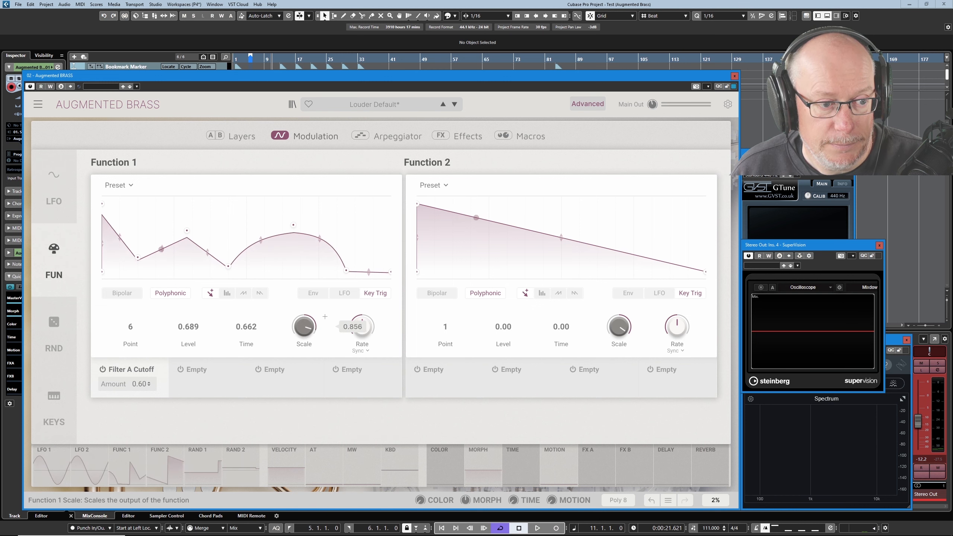
# Switch Function 1's rate type to Hertz and set the rate to about 0.9 Hz
pyautogui.click(361, 353)
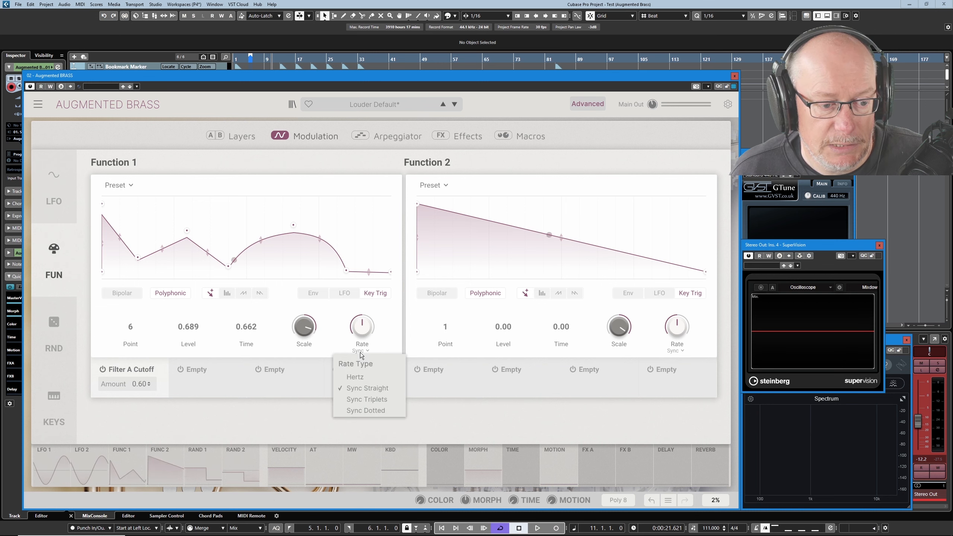
pyautogui.click(359, 376)
pyautogui.moveTo(359, 327)
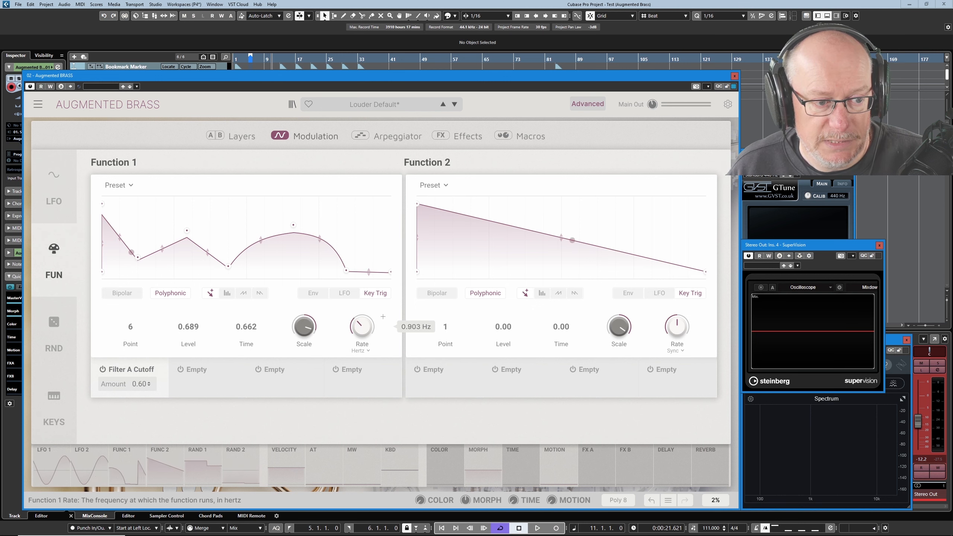
pyautogui.moveTo(361, 327); pyautogui.dragTo(361, 324)
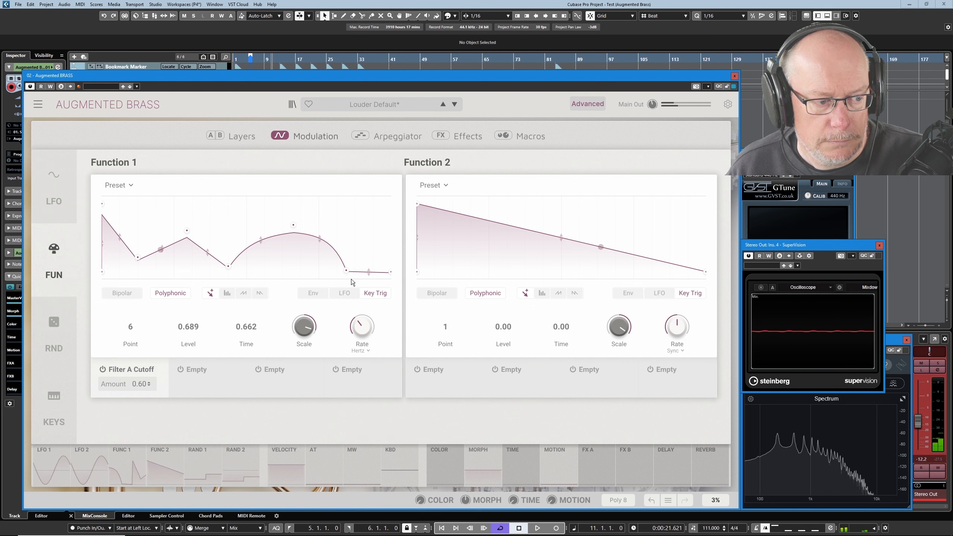
# Turn off Polyphonic for Function 1 and toggle Bipolar on and off again
pyautogui.click(173, 295)
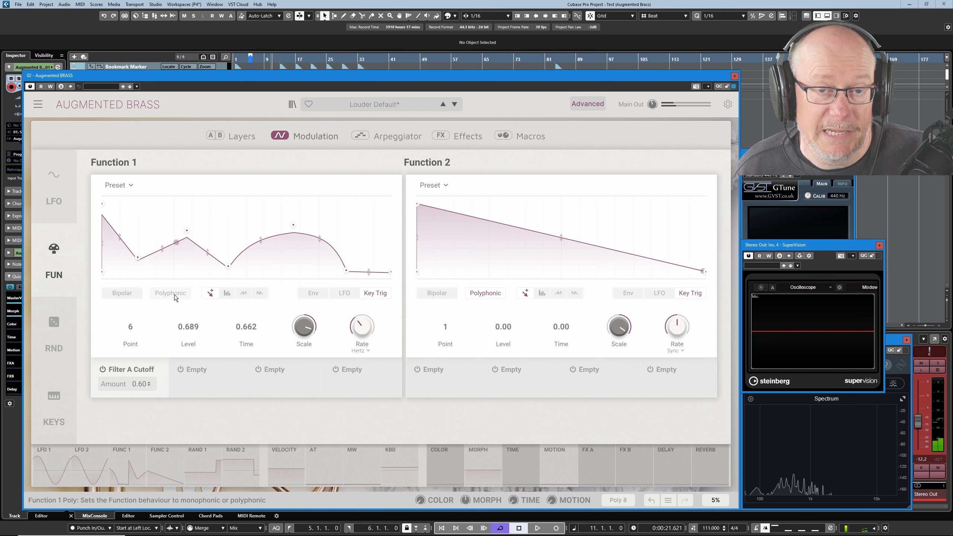
pyautogui.click(122, 295)
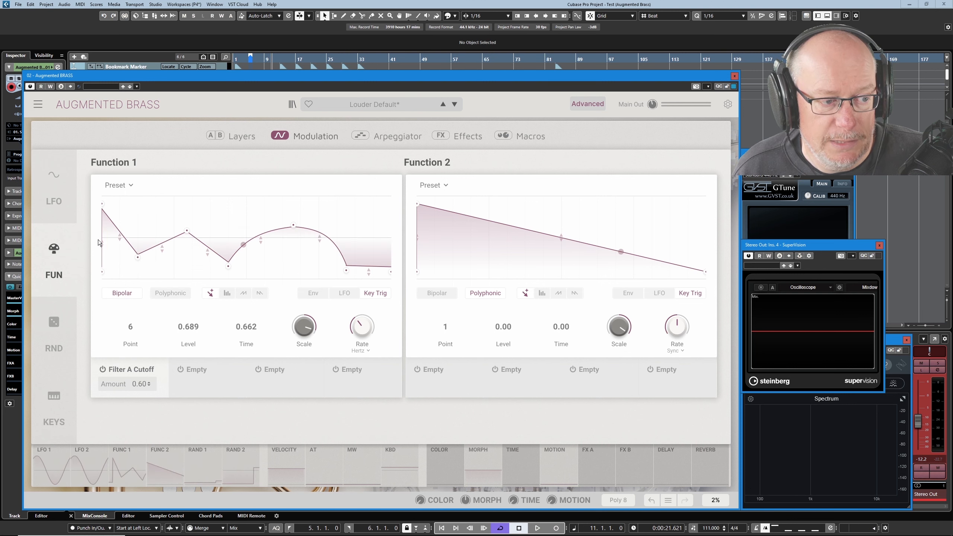
pyautogui.click(127, 296)
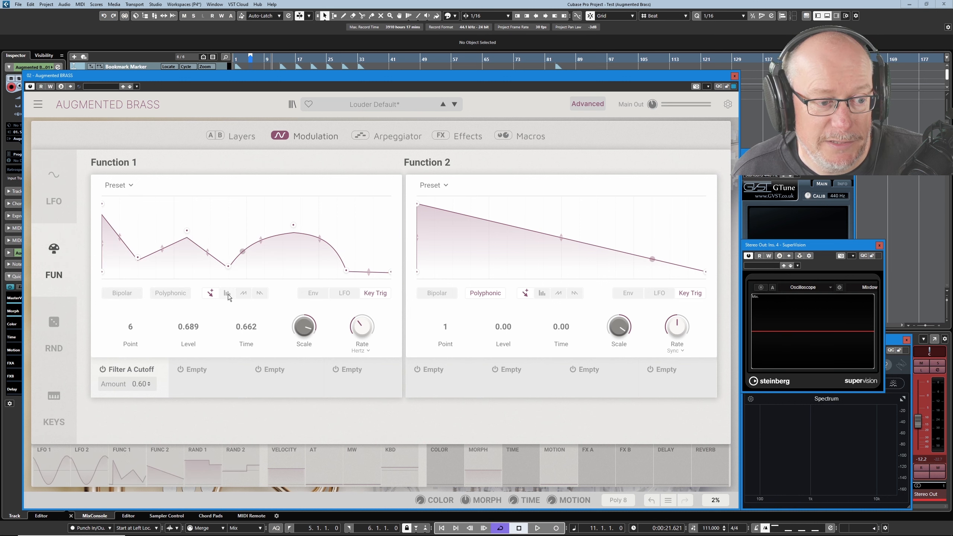
# Draw a stepped shape across Function 1 with the step drawing tool
pyautogui.click(228, 294)
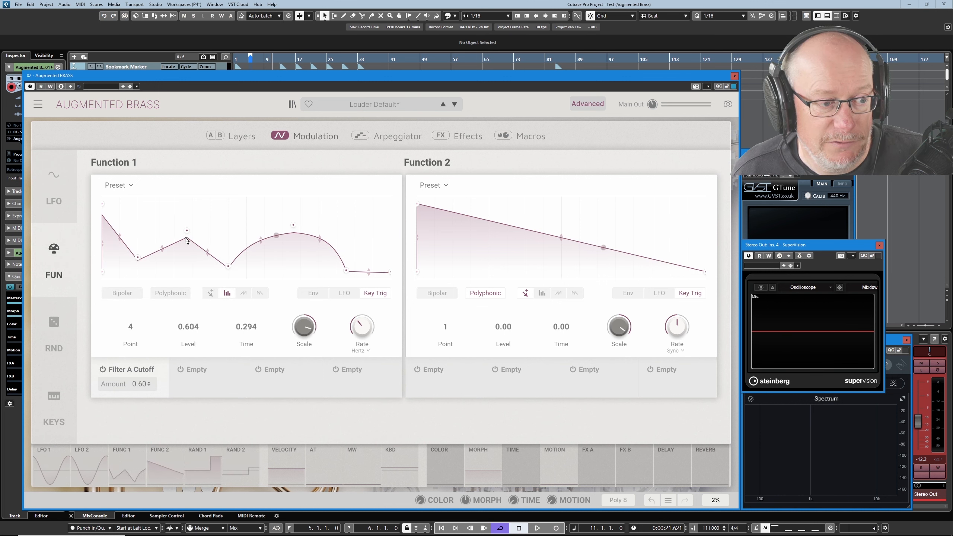
pyautogui.moveTo(145, 227)
pyautogui.mouseDown()
pyautogui.moveTo(187, 211)
pyautogui.moveTo(228, 211)
pyautogui.moveTo(253, 249)
pyautogui.moveTo(289, 213)
pyautogui.moveTo(320, 250)
pyautogui.moveTo(339, 251)
pyautogui.mouseUp()
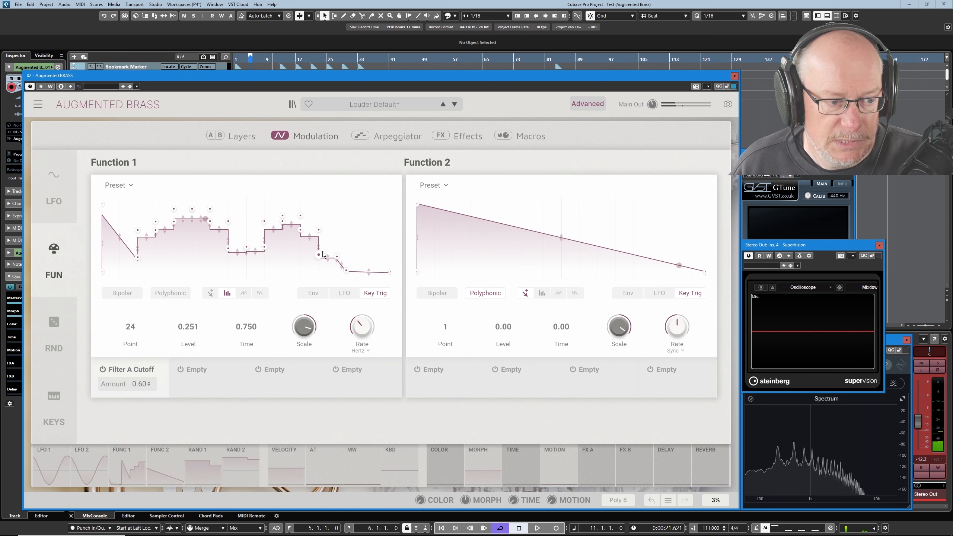
# Draw a series of rising sawtooth ramps across Function 1 with the ramp drawing tool
pyautogui.click(246, 297)
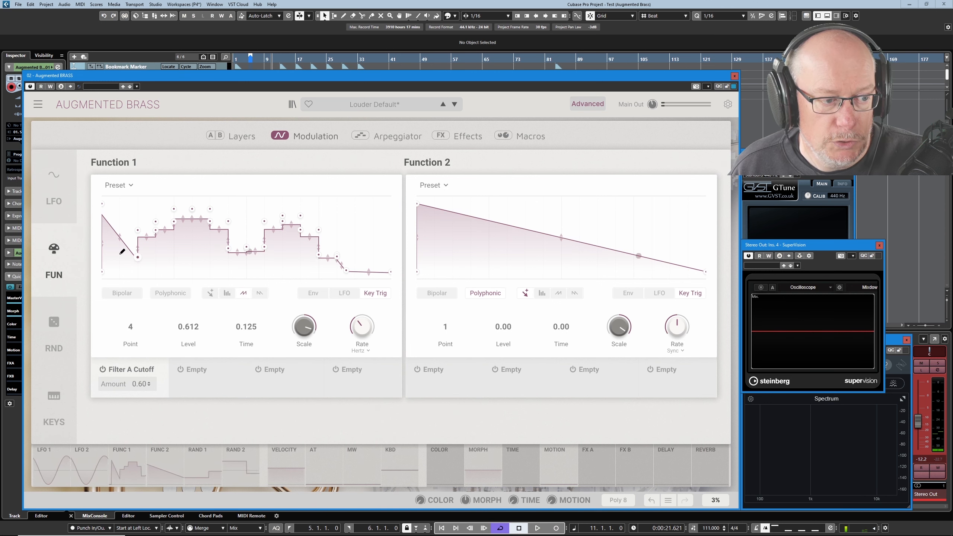
pyautogui.moveTo(105, 268)
pyautogui.mouseDown()
pyautogui.moveTo(230, 210)
pyautogui.moveTo(289, 214)
pyautogui.moveTo(332, 256)
pyautogui.mouseUp()
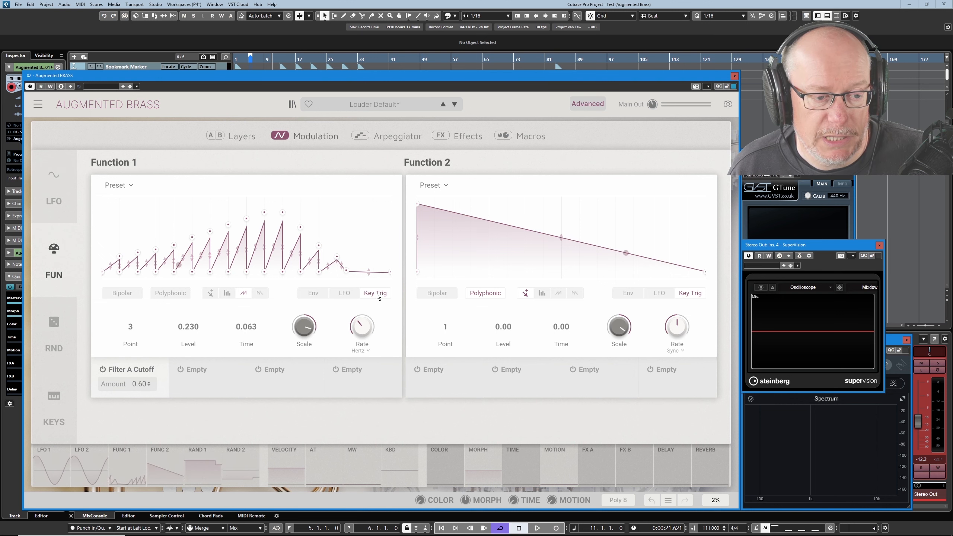
# Set Function 1's trigger mode to Env after trying LFO
pyautogui.click(343, 294)
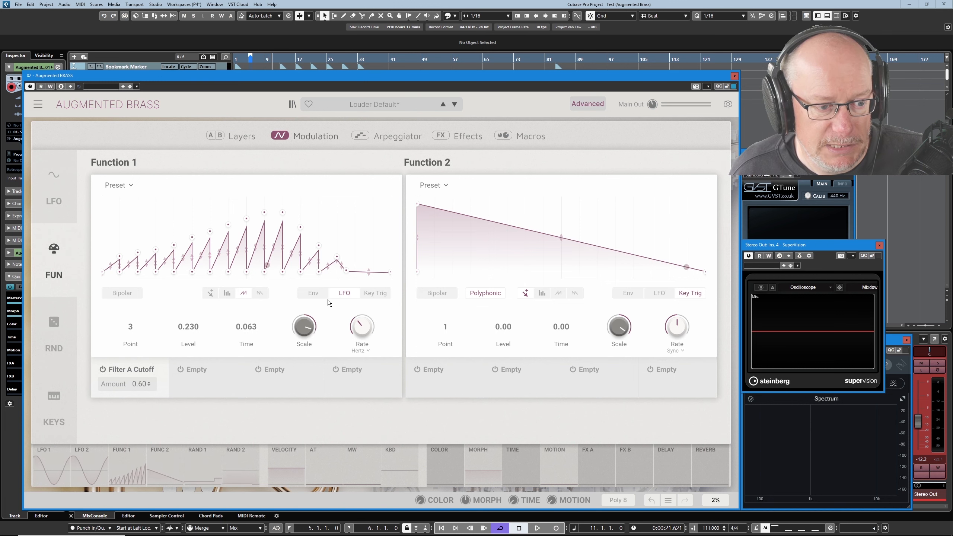
pyautogui.click(317, 295)
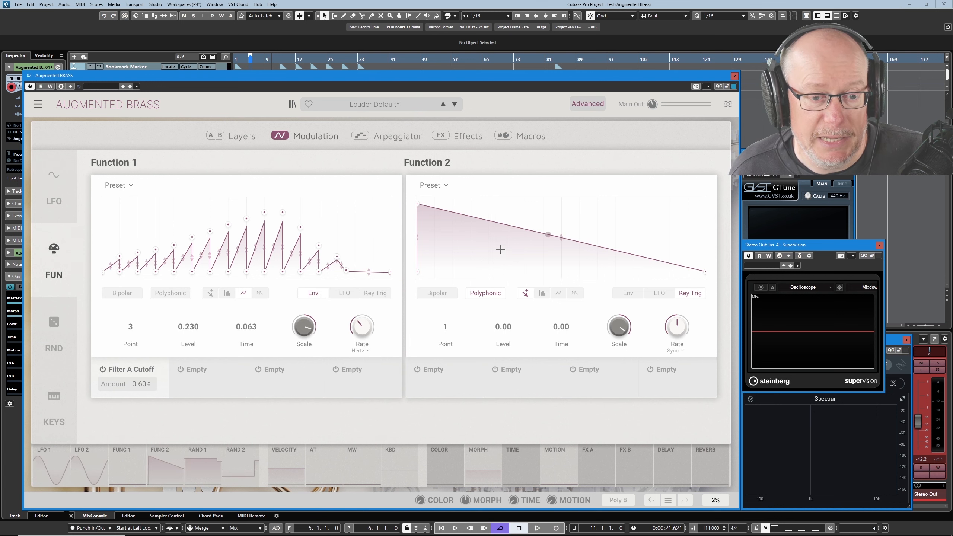
# Adjust Function 1's starting point and raise its final segment into a short plateau
pyautogui.click(210, 271)
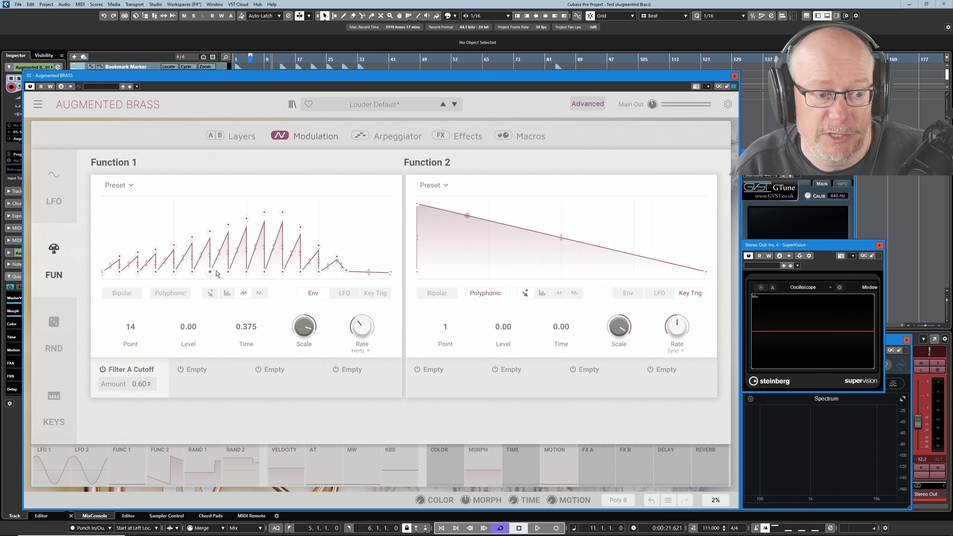
pyautogui.click(109, 276)
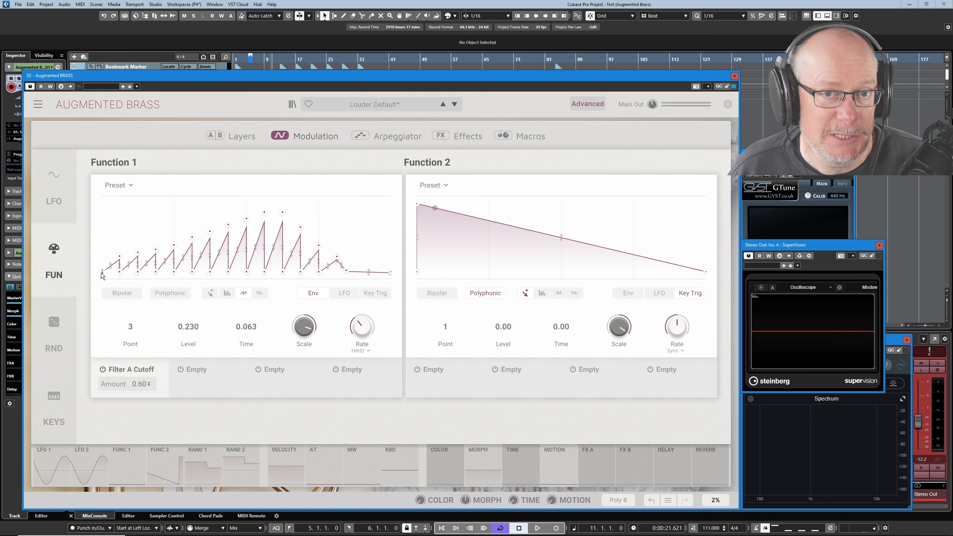
pyautogui.moveTo(103, 273); pyautogui.dragTo(112, 269)
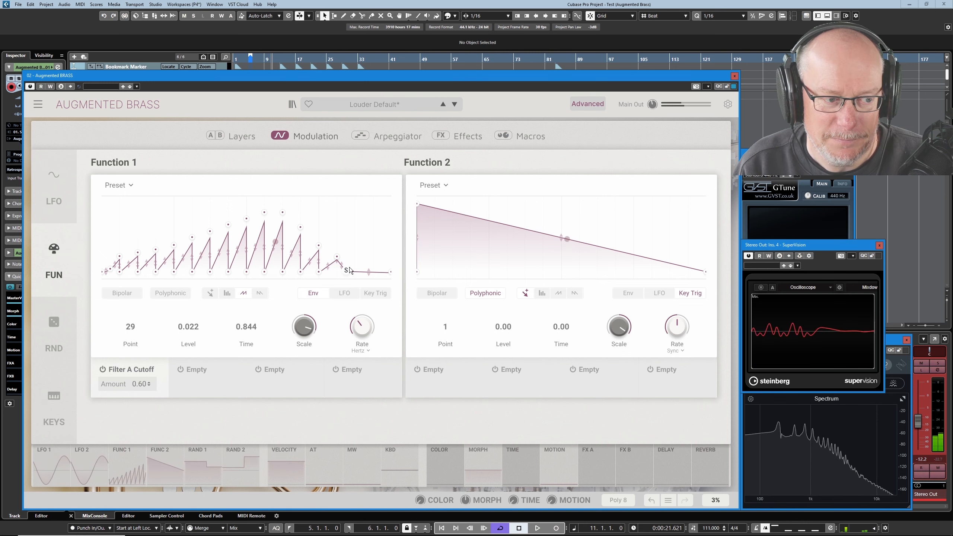
pyautogui.moveTo(349, 267)
pyautogui.mouseDown()
pyautogui.moveTo(356, 262)
pyautogui.moveTo(337, 264)
pyautogui.moveTo(343, 271)
pyautogui.moveTo(337, 236)
pyautogui.moveTo(370, 257)
pyautogui.moveTo(362, 263)
pyautogui.mouseUp()
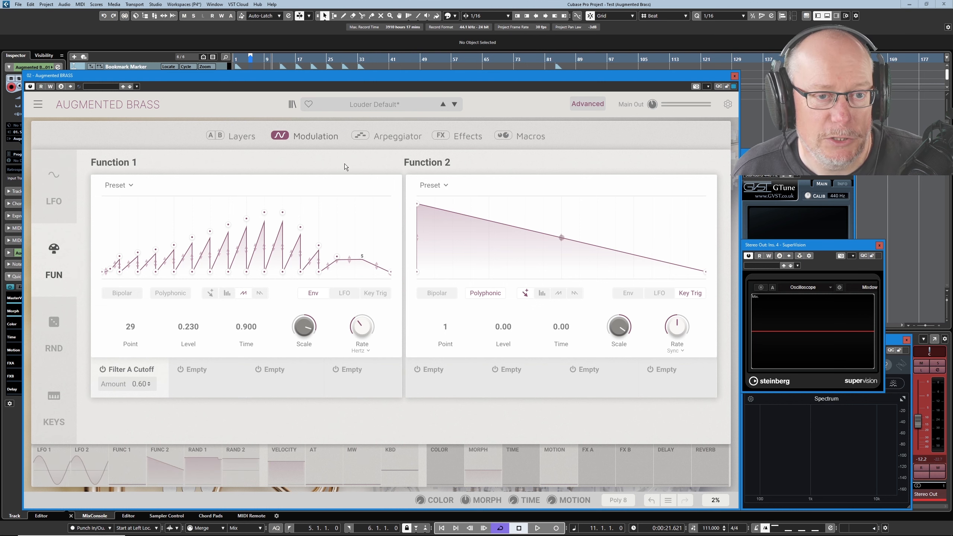
# Load the Yin & Yang preset from the Lead category
pyautogui.click(374, 106)
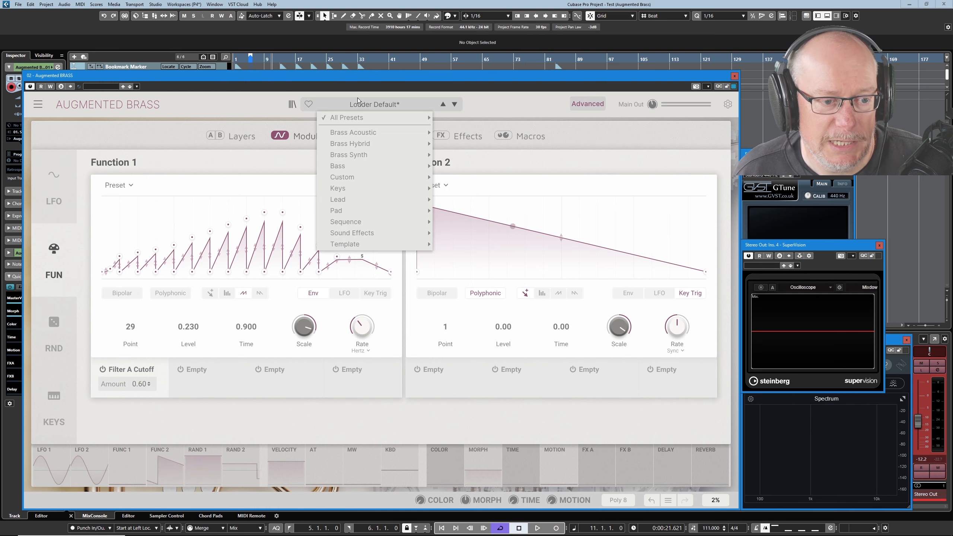
pyautogui.moveTo(396, 201)
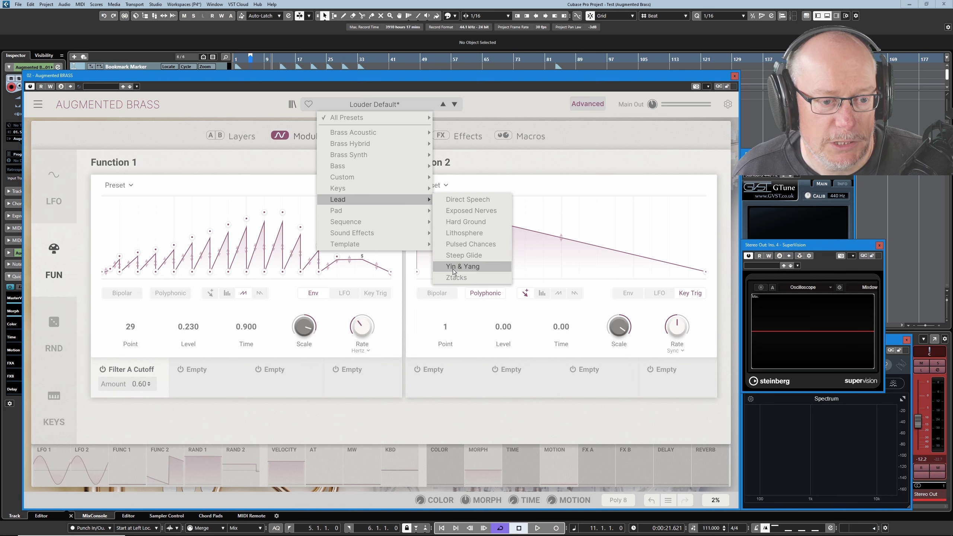
pyautogui.click(464, 267)
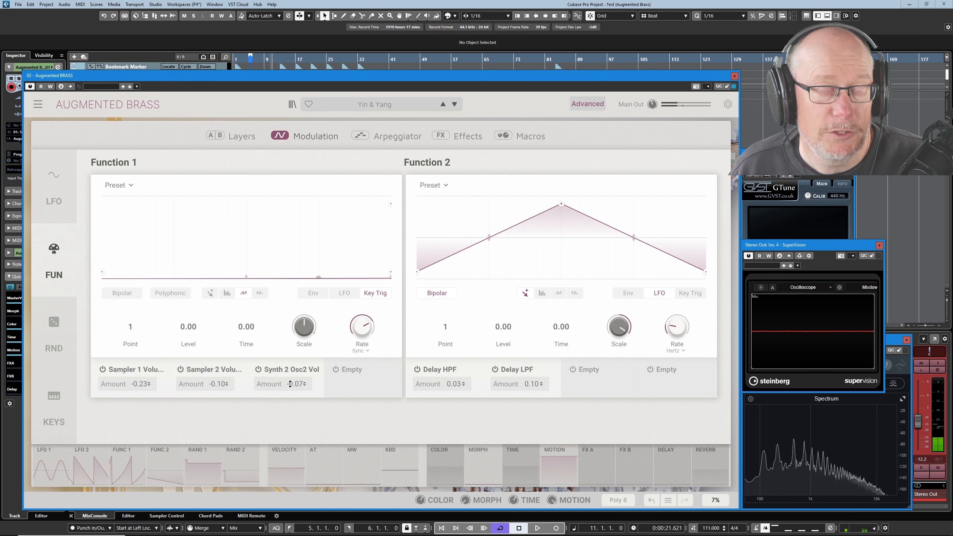
# Switch off Function 1's three modulation assignments to Sampler 1 Volume, Sampler 2 Volume and Synth 2 Osc2 Vol
pyautogui.click(102, 369)
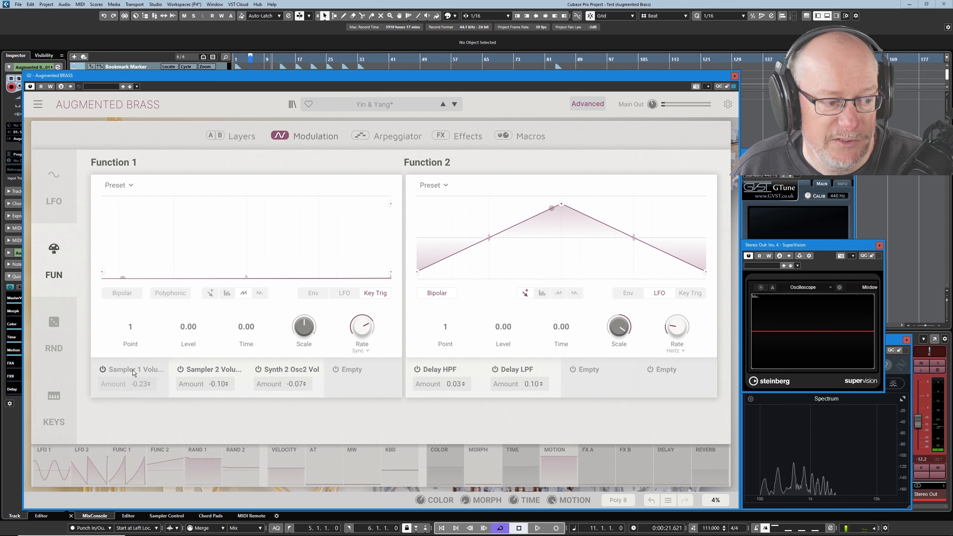
pyautogui.click(180, 370)
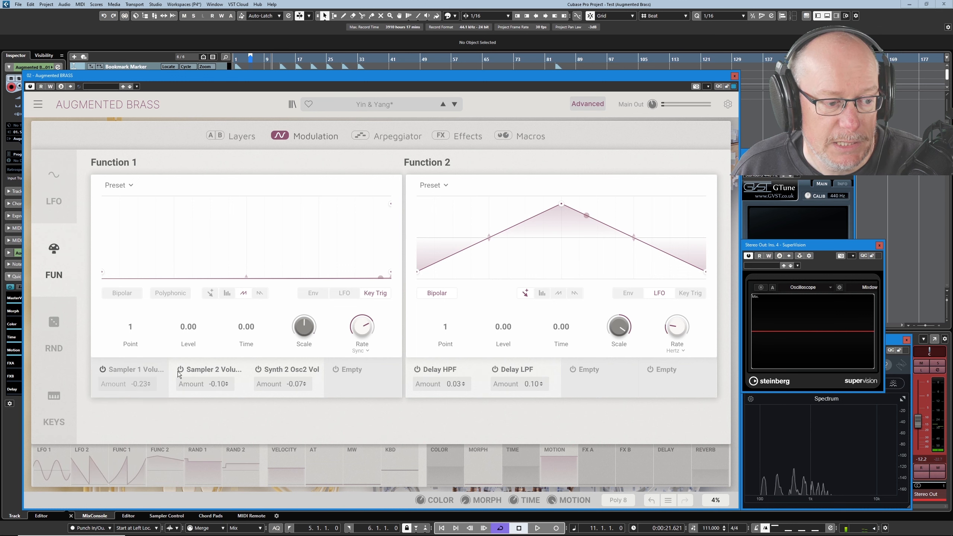
pyautogui.click(258, 370)
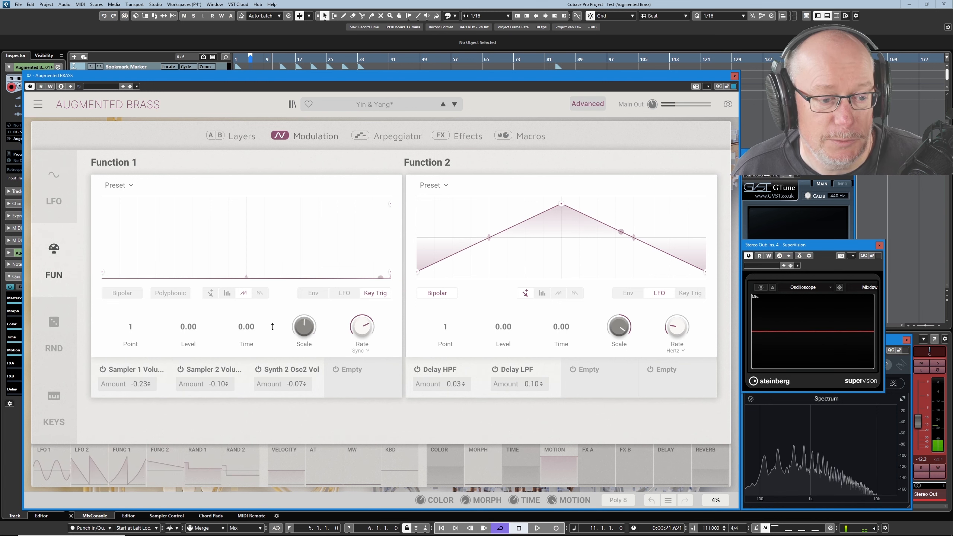
# Reshape Function 1 by raising its end point and bending the rising line into a convex curve
pyautogui.moveTo(305, 334)
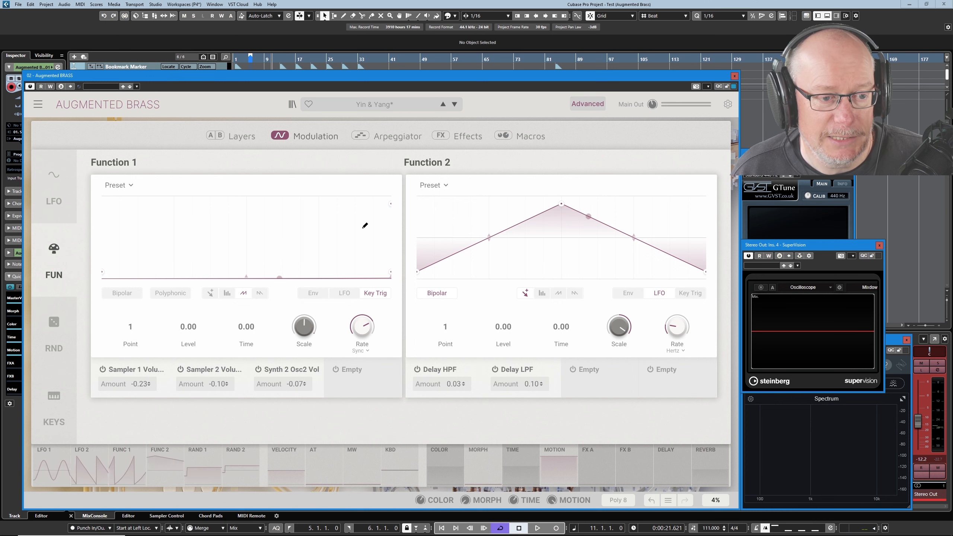
pyautogui.click(391, 204)
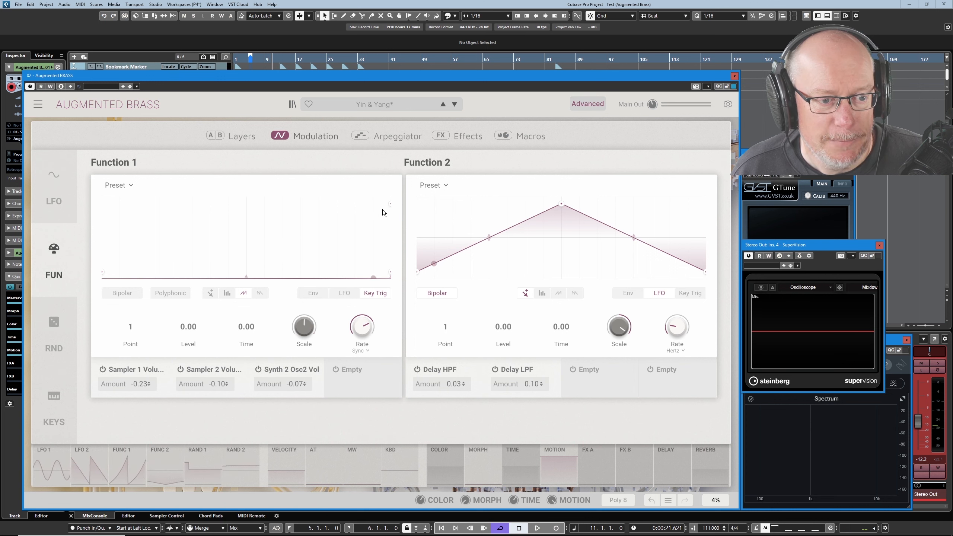
pyautogui.moveTo(390, 206)
pyautogui.mouseDown()
pyautogui.moveTo(333, 233)
pyautogui.moveTo(399, 211)
pyautogui.mouseUp()
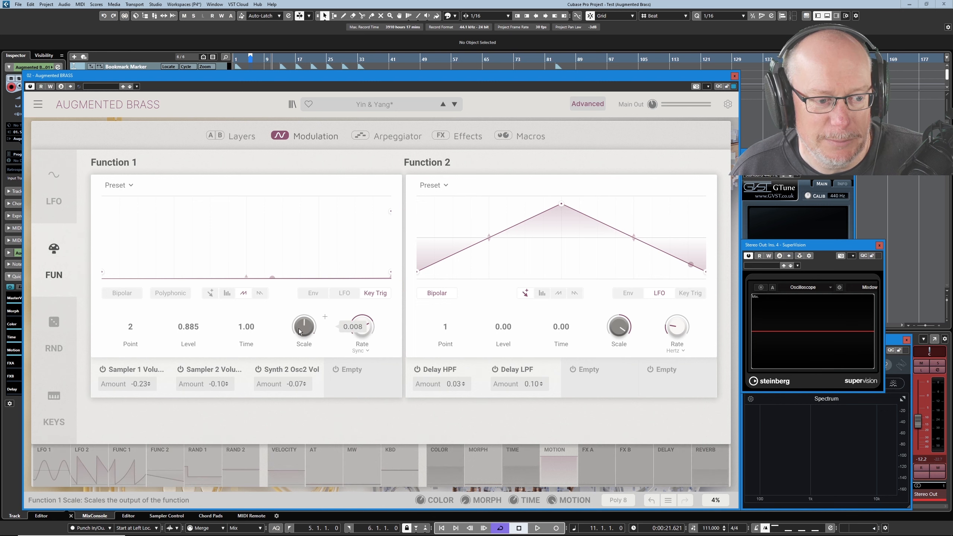
pyautogui.moveTo(325, 317); pyautogui.dragTo(310, 331)
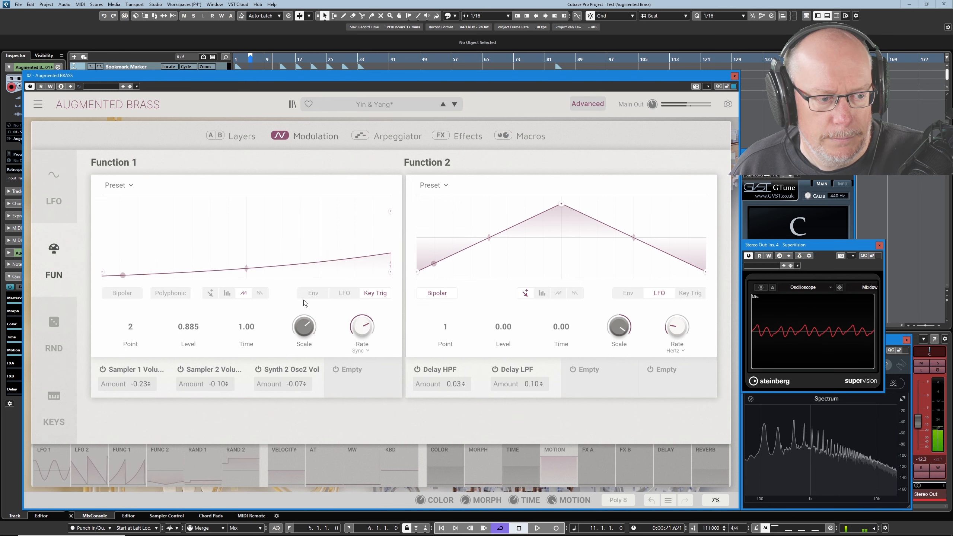
pyautogui.moveTo(246, 268); pyautogui.dragTo(246, 257)
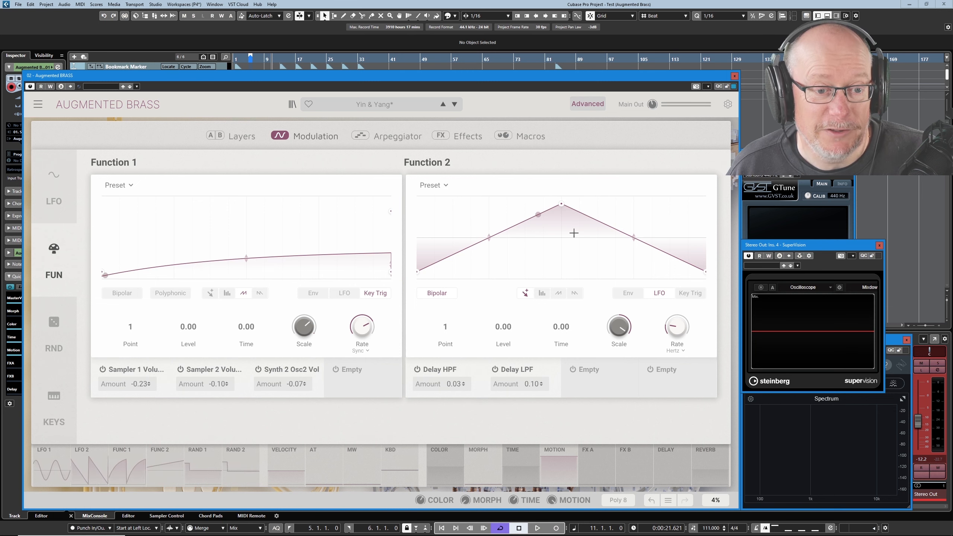
# Switch back and forth between the Effects and Modulation pages to compare the delay settings with the Function modulators
pyautogui.click(463, 141)
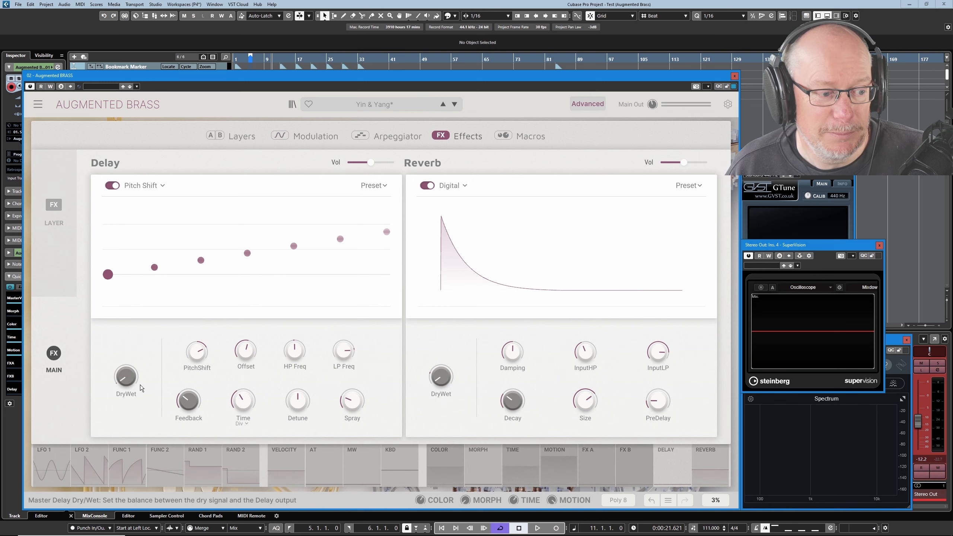
pyautogui.moveTo(130, 381)
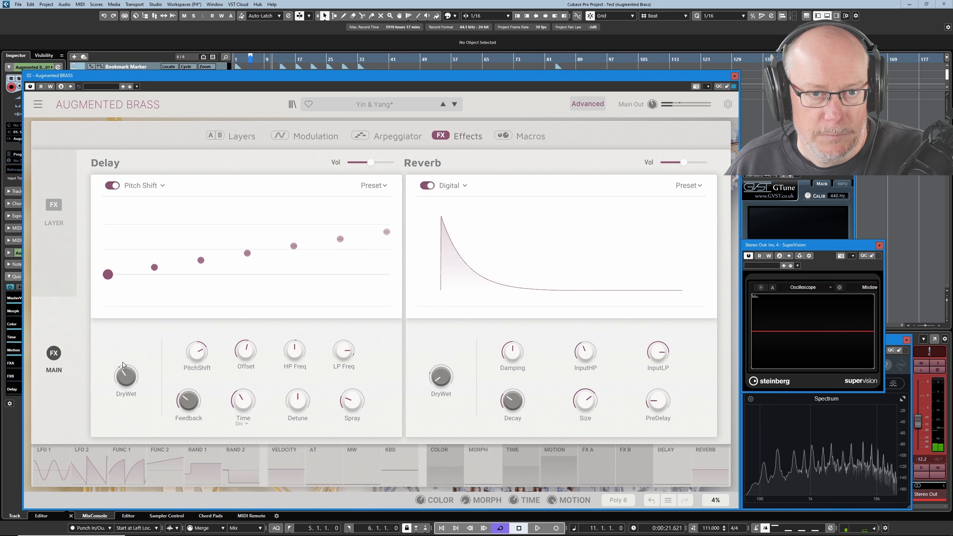
pyautogui.moveTo(123, 376)
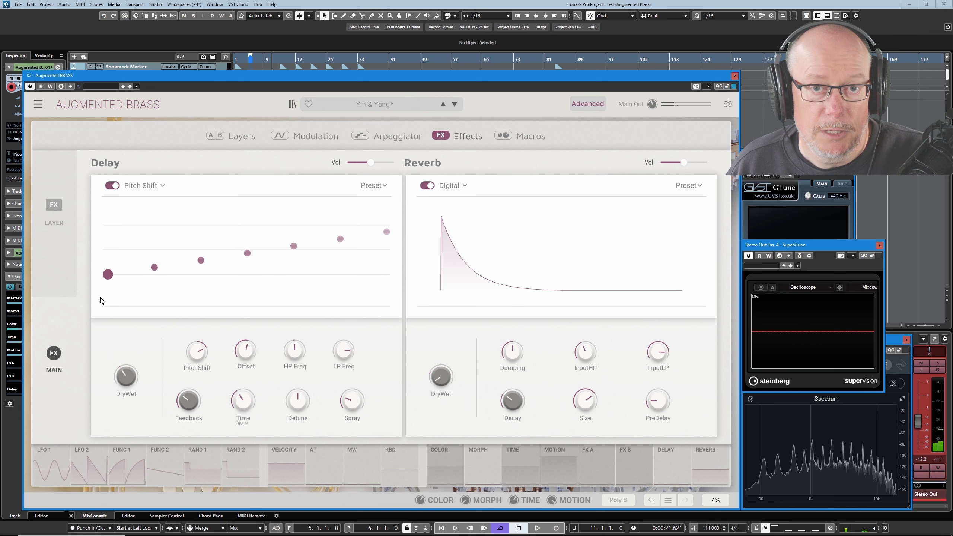
pyautogui.moveTo(355, 347)
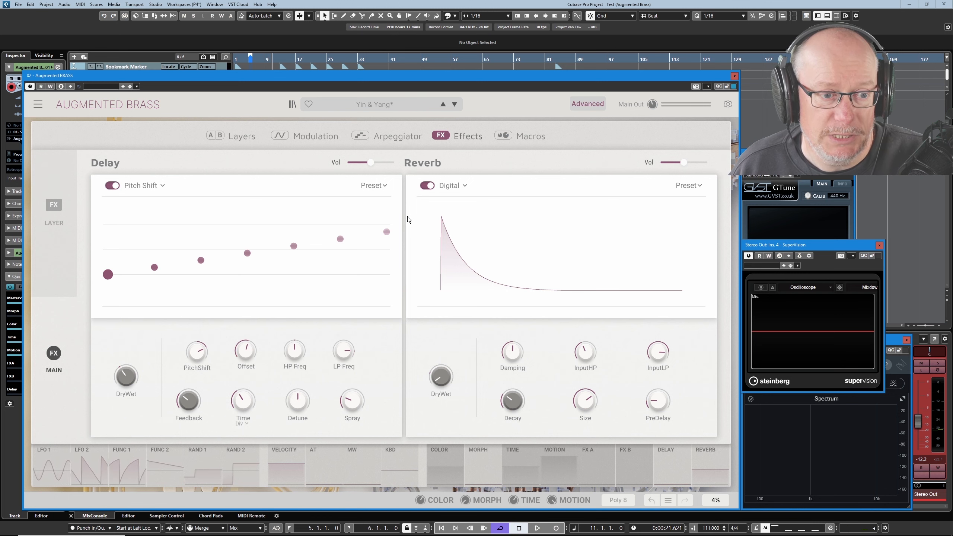
pyautogui.click(309, 138)
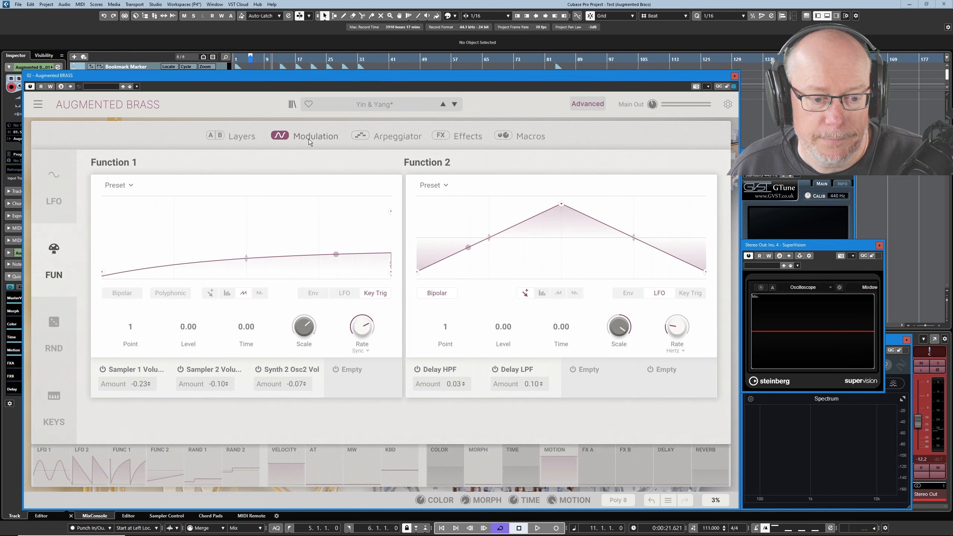
pyautogui.click(463, 136)
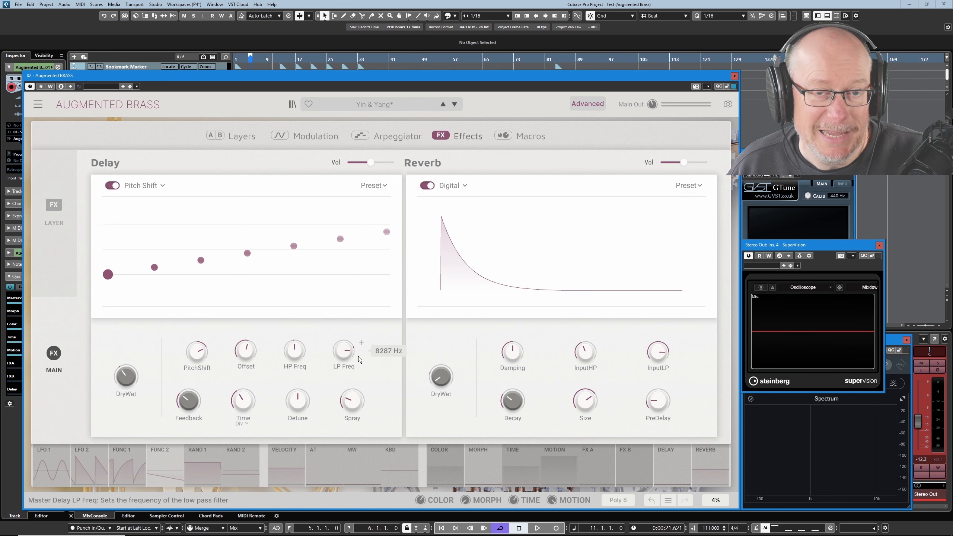
pyautogui.click(322, 144)
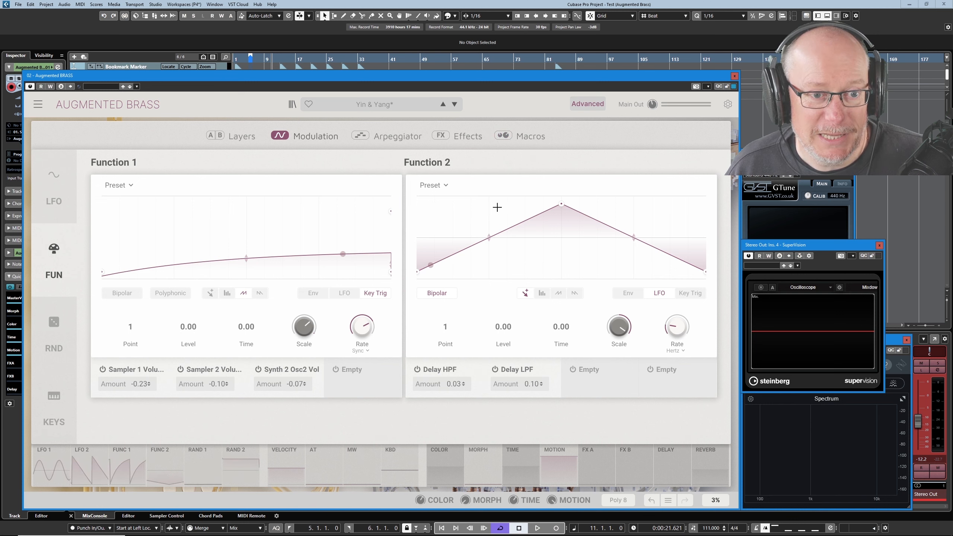
pyautogui.click(467, 137)
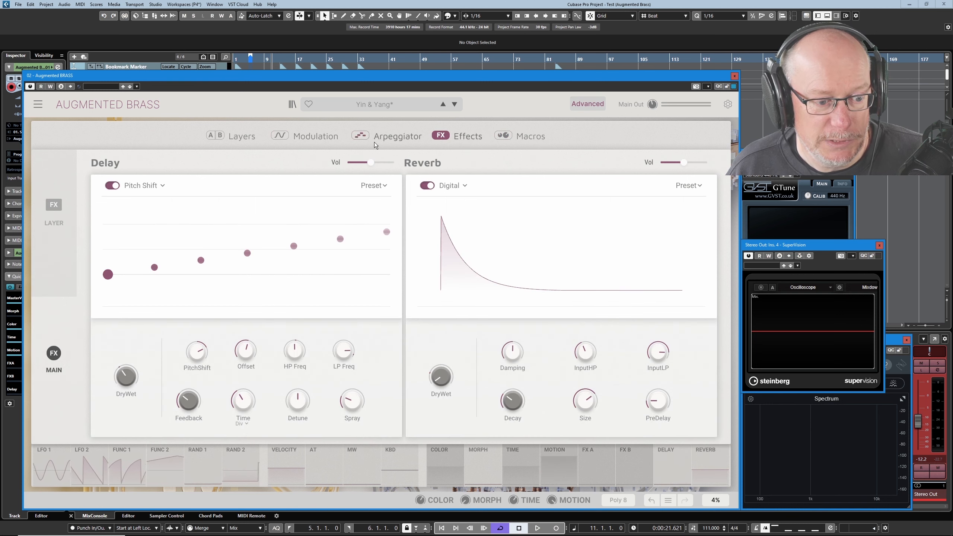
pyautogui.moveTo(347, 352)
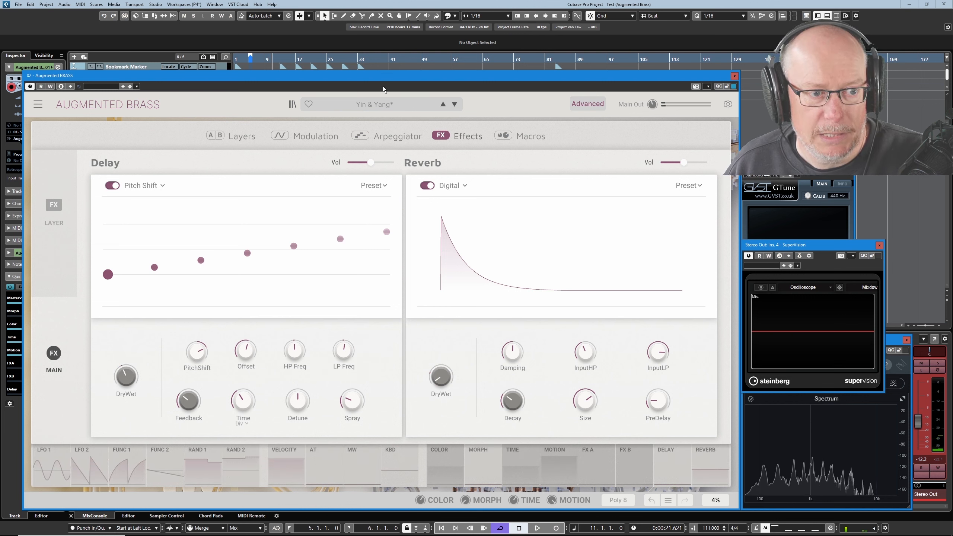
pyautogui.click(319, 137)
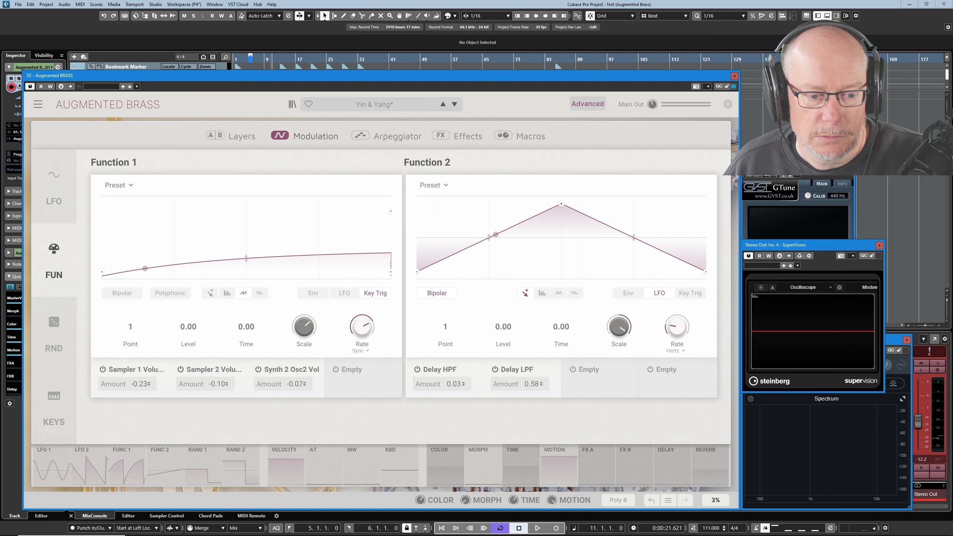
pyautogui.click(473, 138)
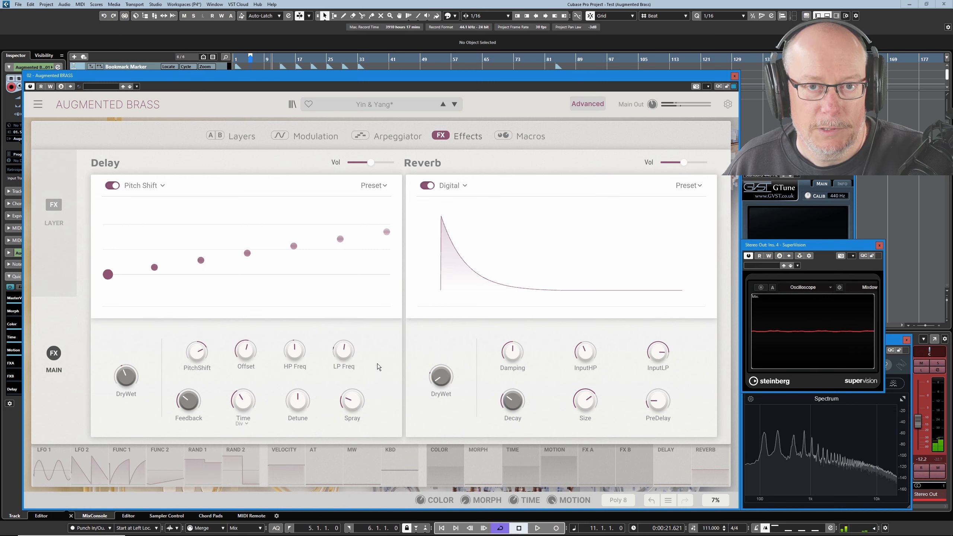
pyautogui.click(307, 142)
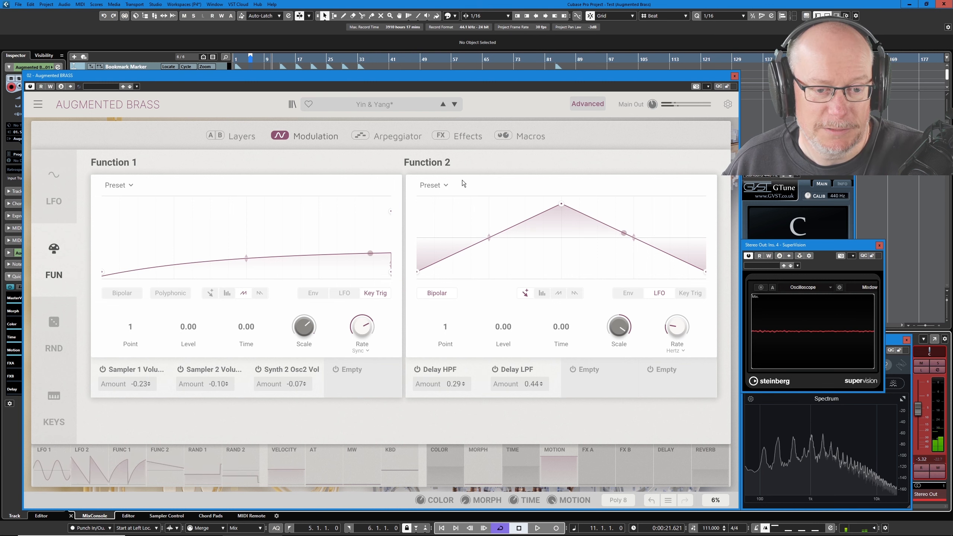
# Load the Louder Default preset from the Custom category
pyautogui.click(375, 106)
pyautogui.moveTo(409, 190)
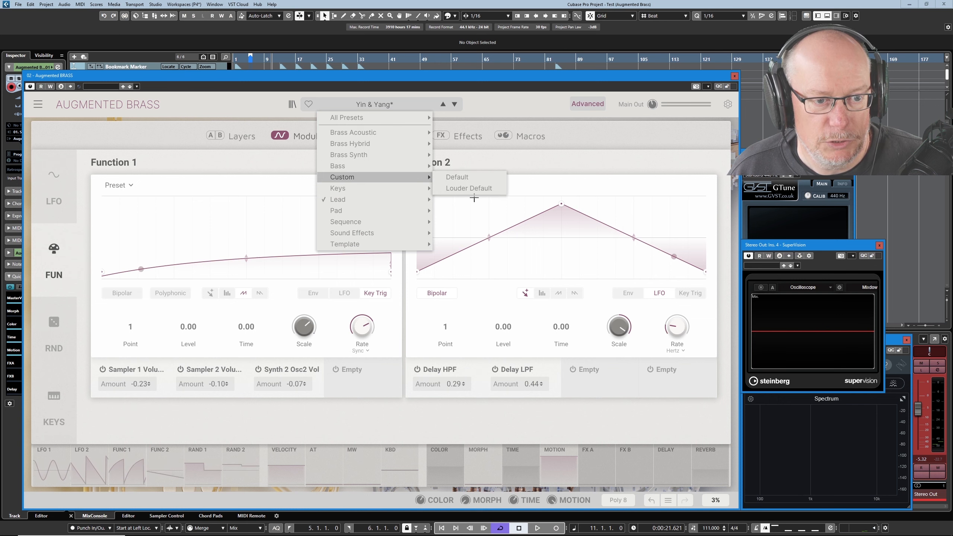
pyautogui.click(473, 189)
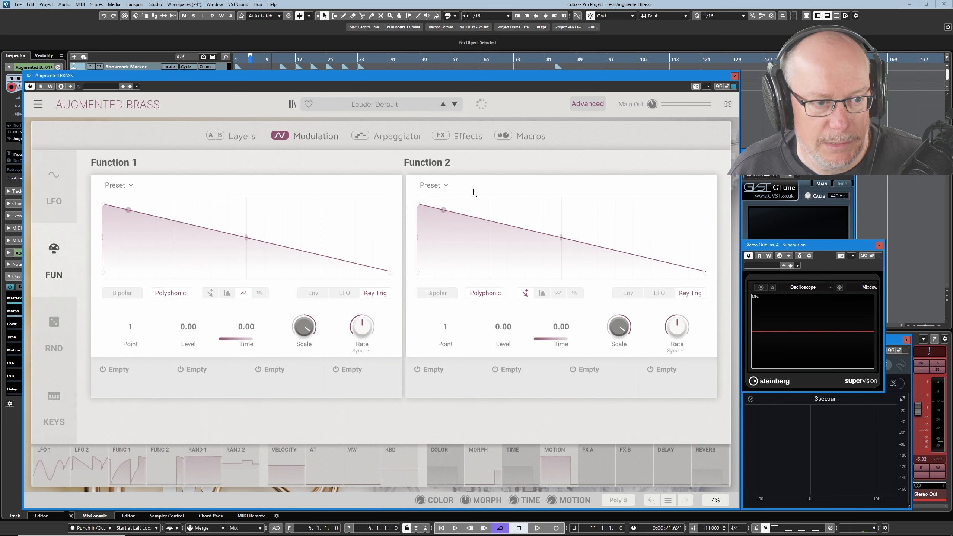
# Open the Random modulators and increase Random 1's rate
pyautogui.click(53, 334)
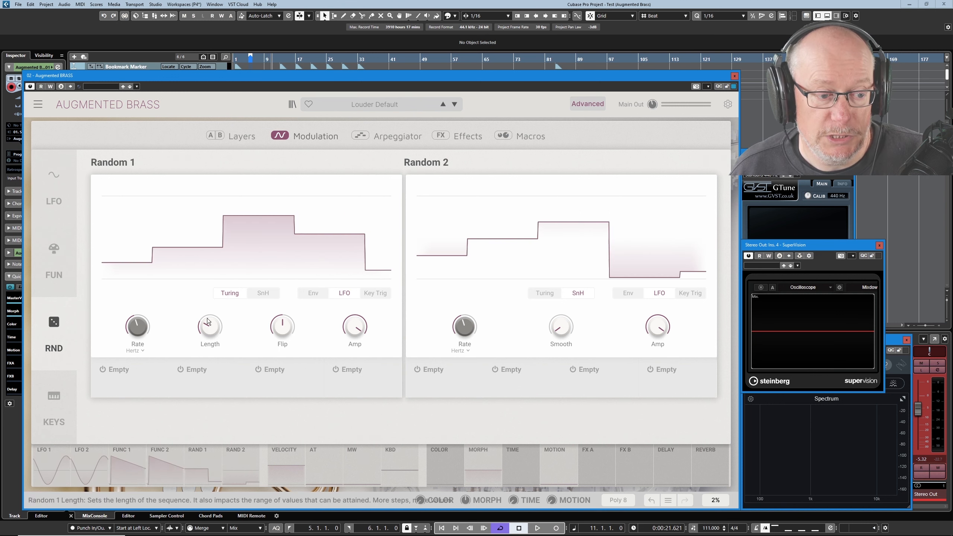
pyautogui.moveTo(342, 339)
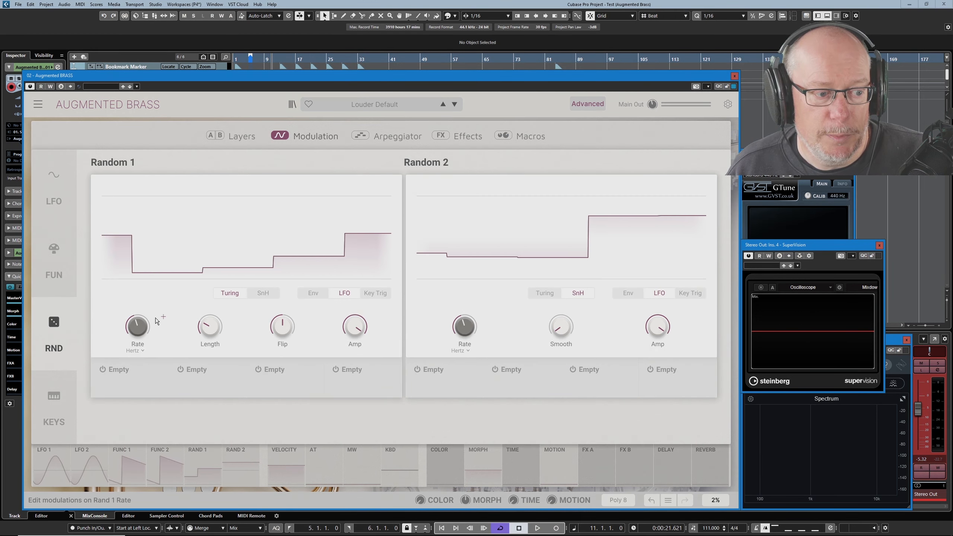
pyautogui.click(150, 324)
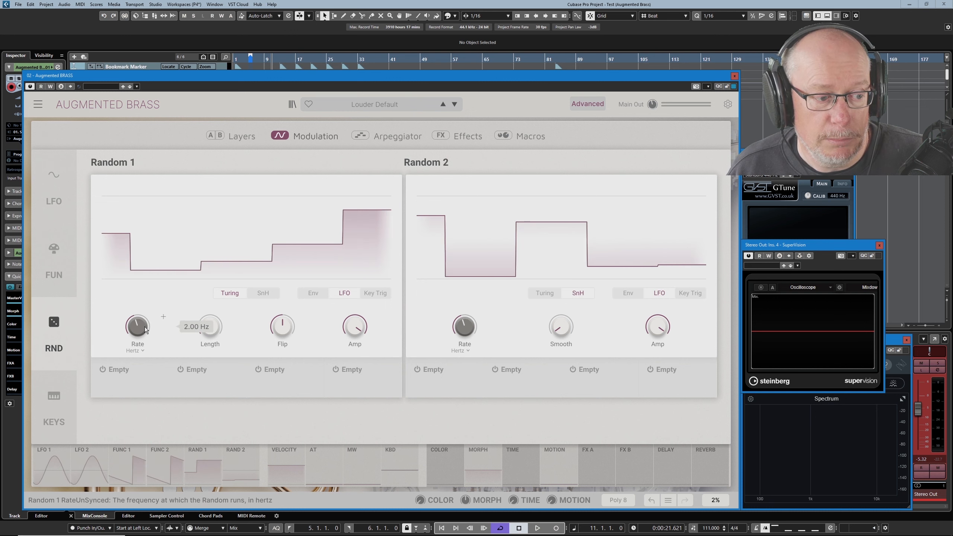
pyautogui.moveTo(150, 324); pyautogui.dragTo(150, 315)
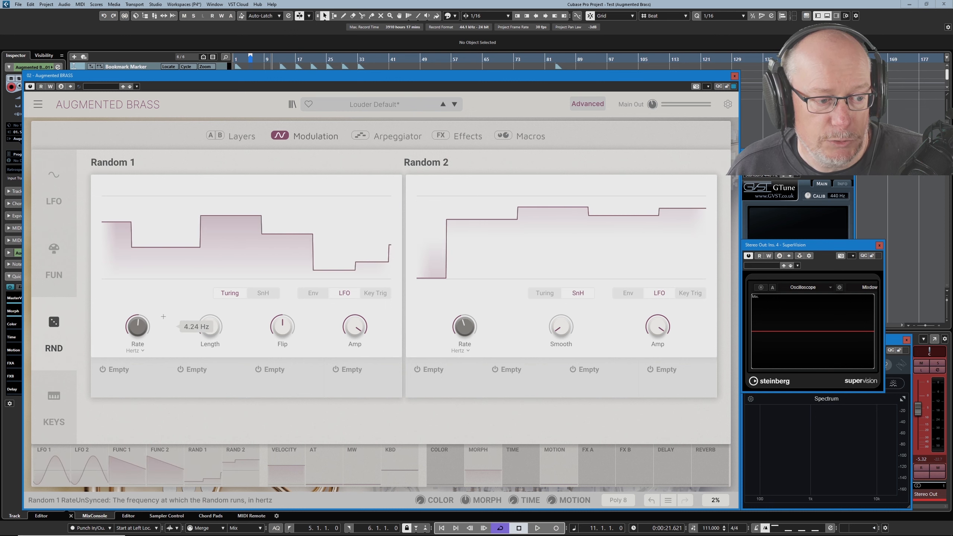
# Lower Random 1's Length and Flip settings
pyautogui.click(239, 135)
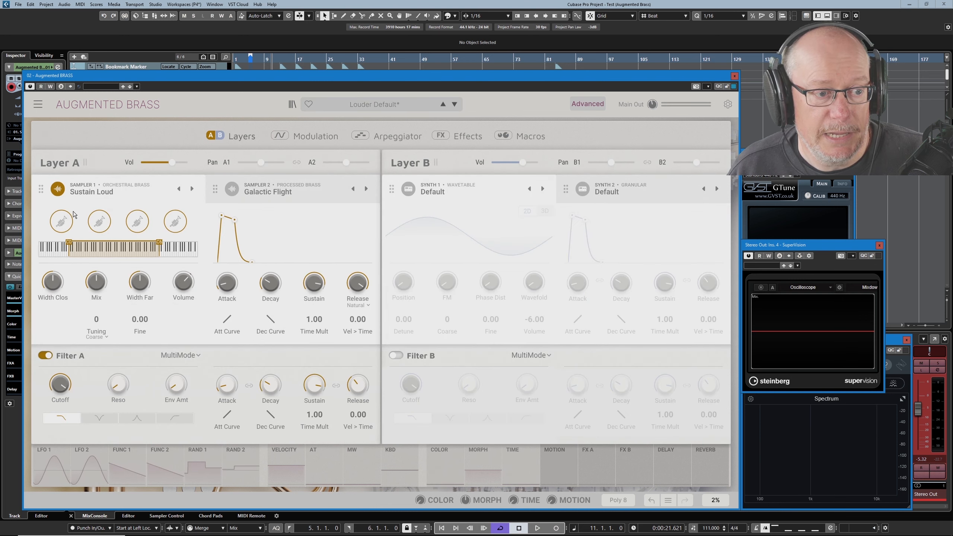
pyautogui.click(321, 136)
pyautogui.moveTo(215, 325)
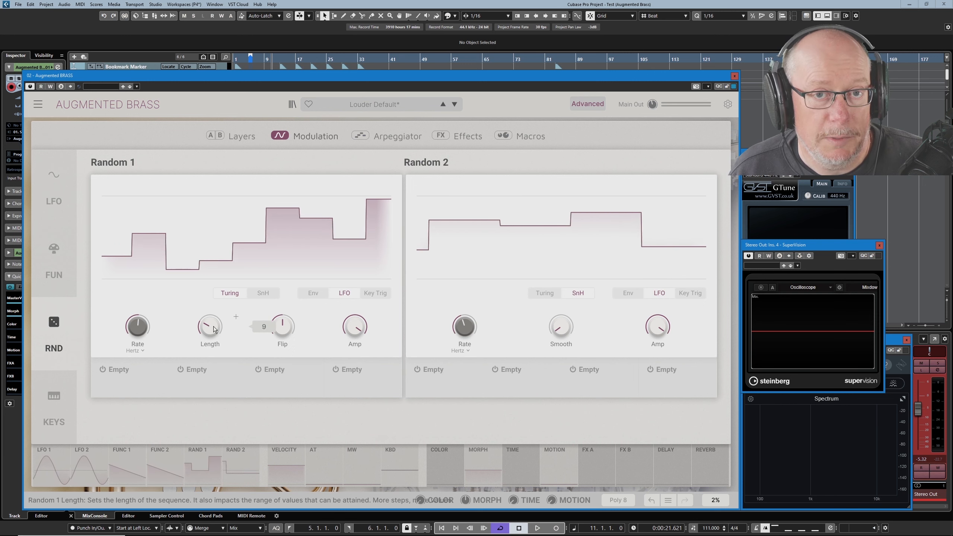
pyautogui.moveTo(213, 329); pyautogui.dragTo(213, 341)
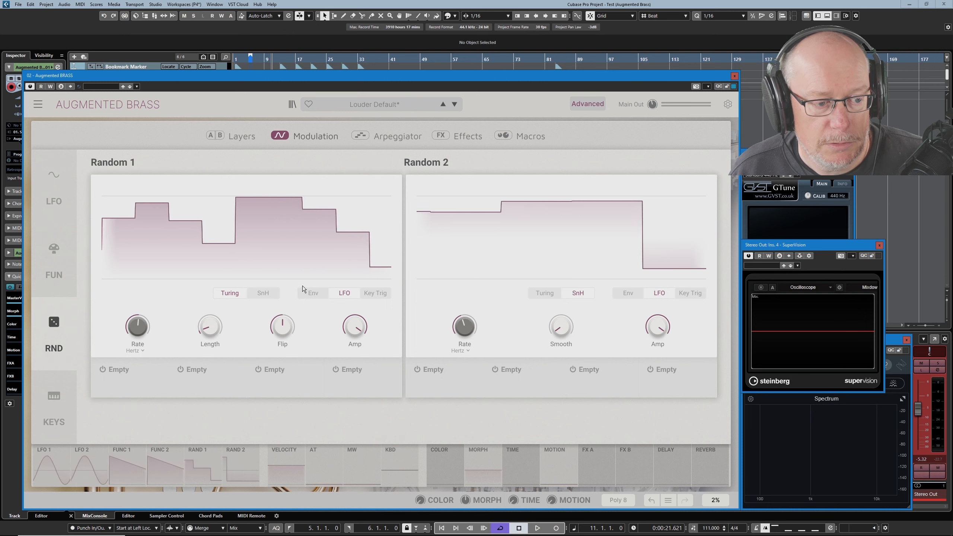
pyautogui.moveTo(308, 317); pyautogui.dragTo(307, 329)
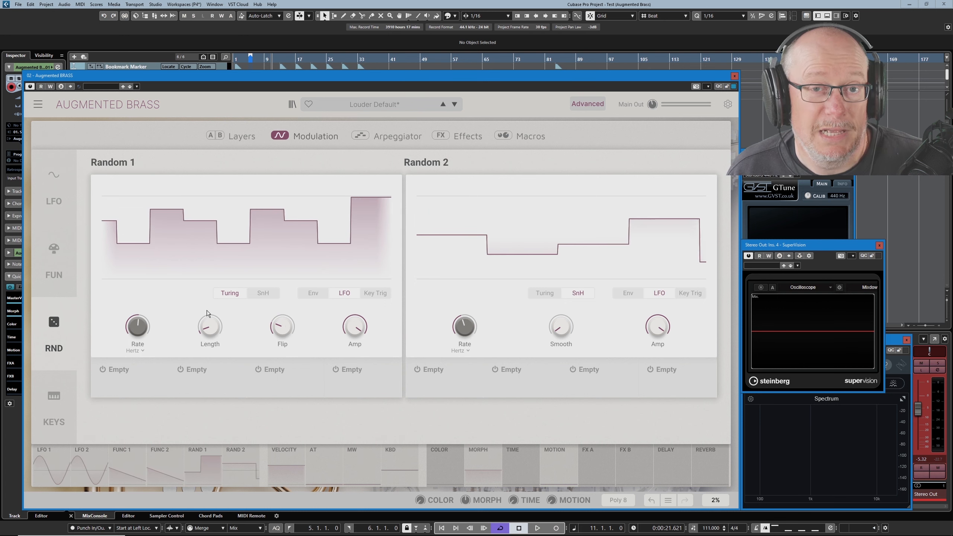
# Assign Random 1 to Filter A's Cutoff with a modulation amount of 0.55
pyautogui.click(244, 137)
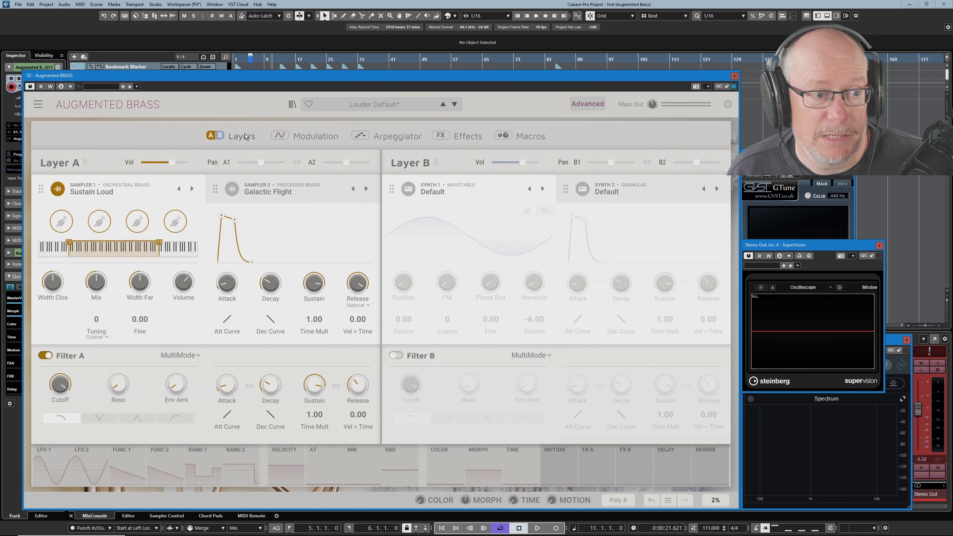
pyautogui.click(73, 377)
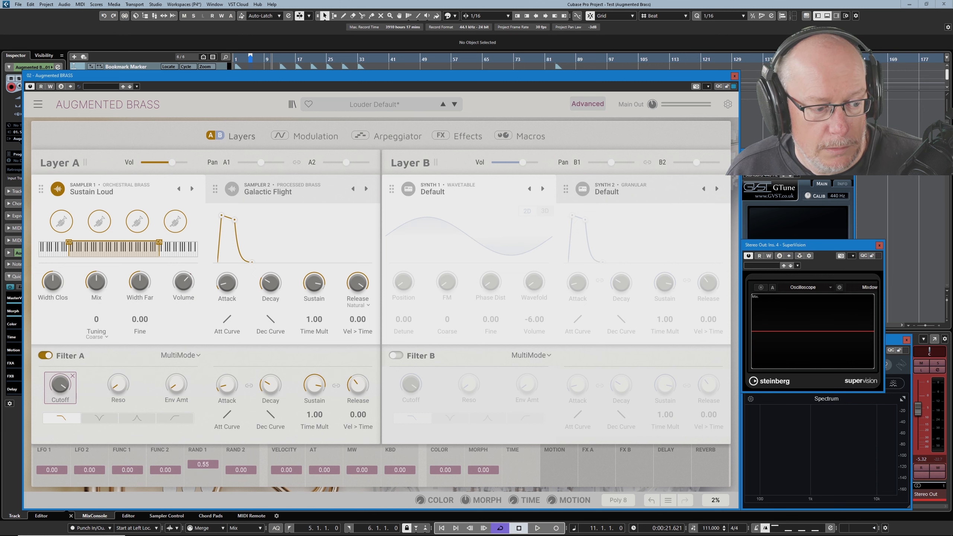
pyautogui.click(325, 137)
pyautogui.click(242, 136)
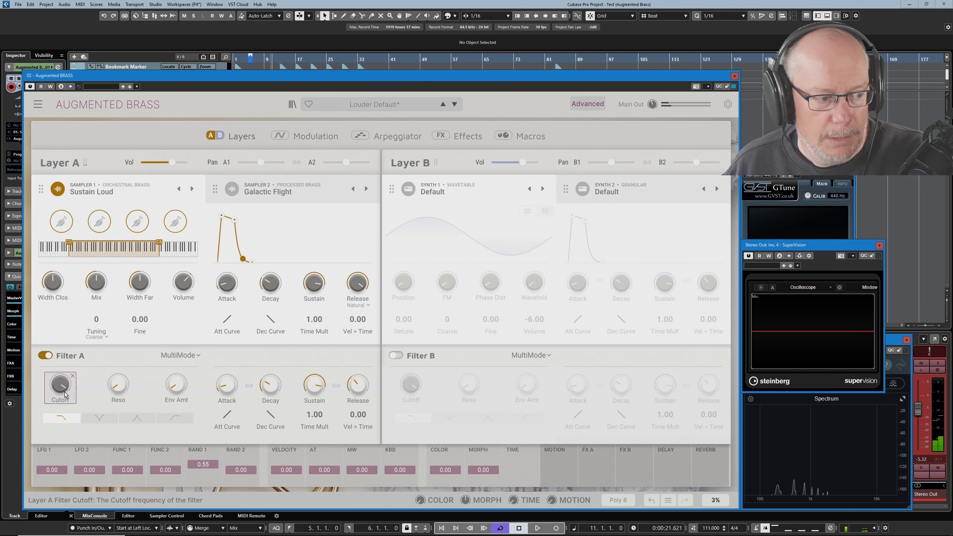
pyautogui.moveTo(60, 387)
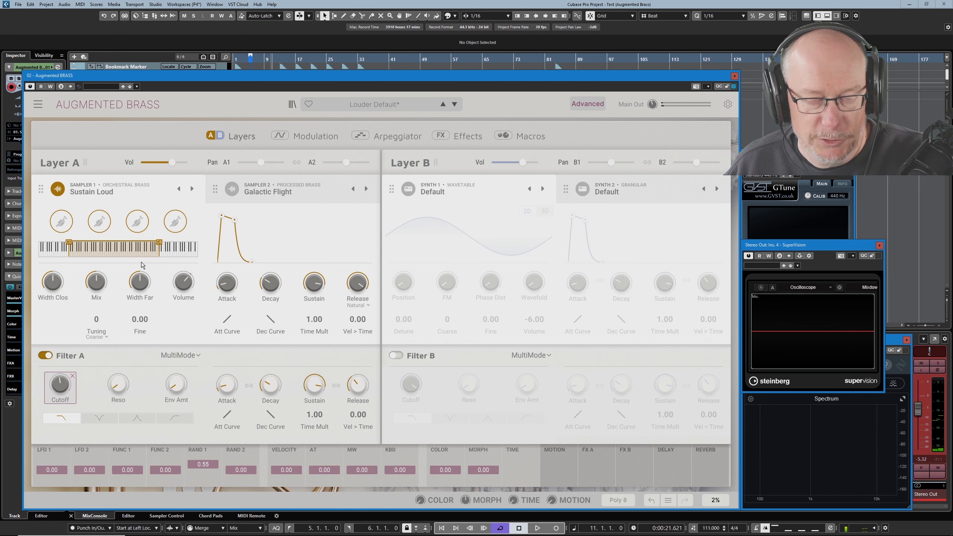
pyautogui.click(316, 136)
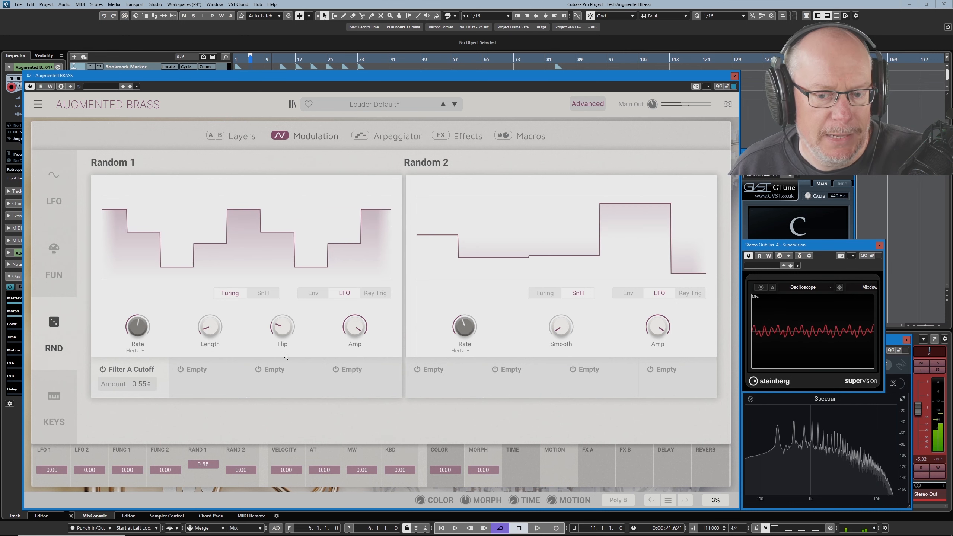
# Lower the stereo output fader slightly and raise Random 1's Flip setting
pyautogui.moveTo(922, 414); pyautogui.dragTo(922, 421)
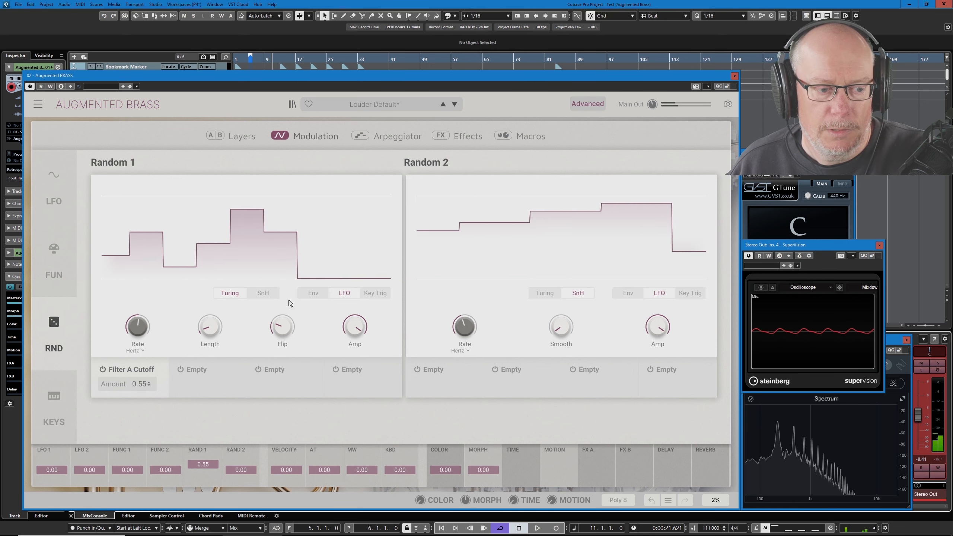
pyautogui.moveTo(289, 331); pyautogui.dragTo(289, 270)
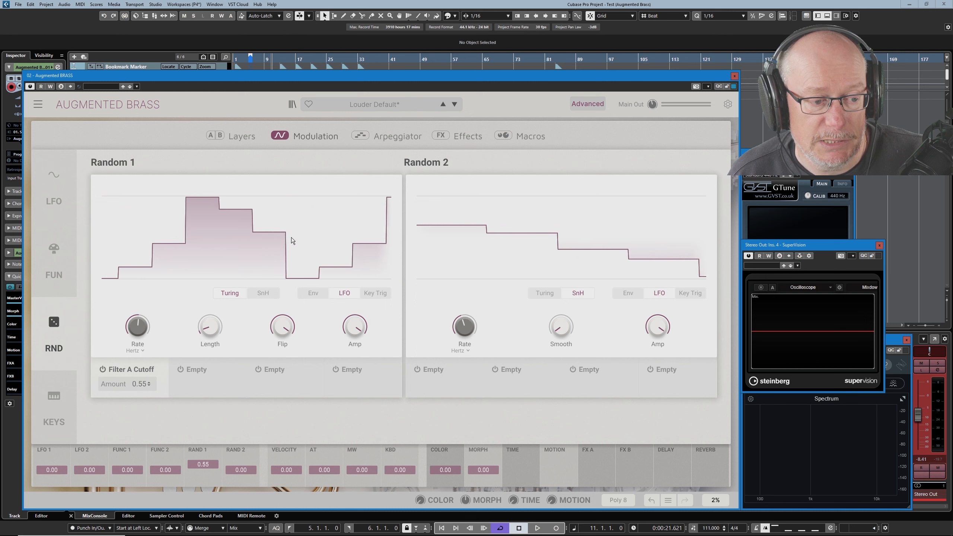
pyautogui.moveTo(235, 317)
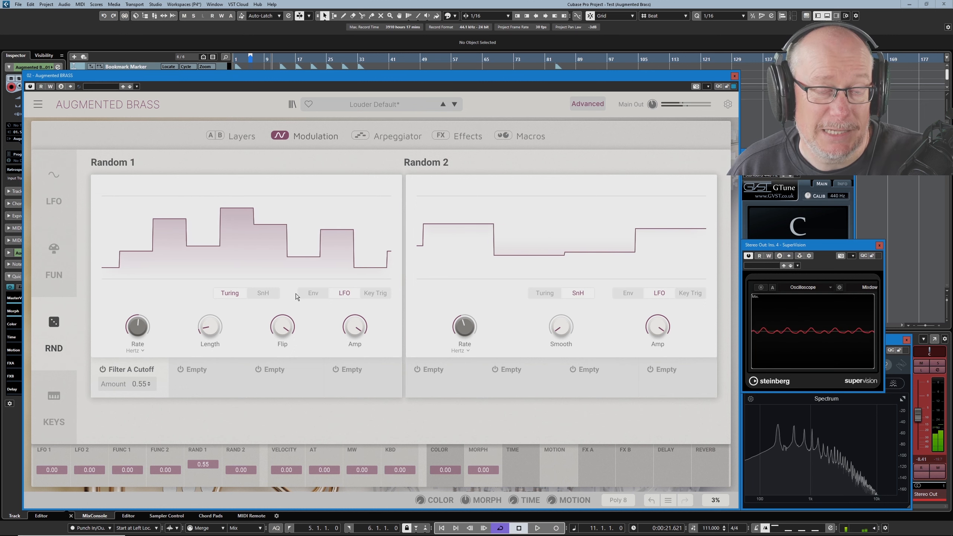
# Reduce Random 1's Flip and increase its Length to 8 steps
pyautogui.moveTo(293, 329); pyautogui.dragTo(314, 358)
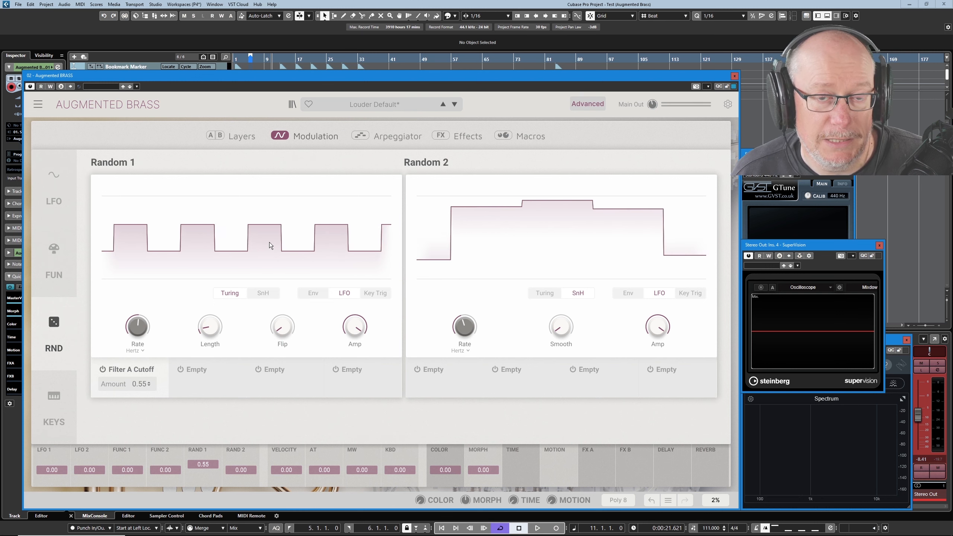
pyautogui.moveTo(210, 327)
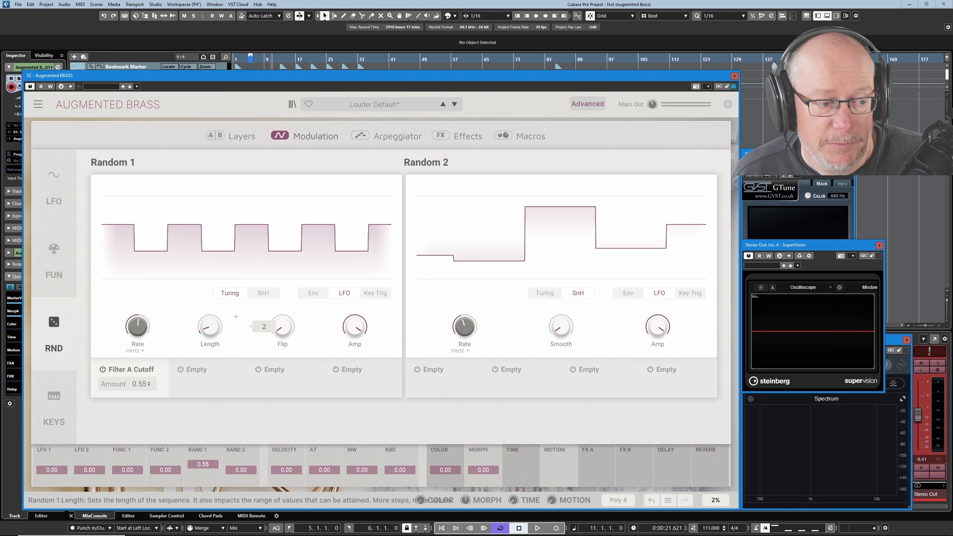
pyautogui.moveTo(208, 328)
pyautogui.mouseDown()
pyautogui.moveTo(209, 316)
pyautogui.moveTo(209, 323)
pyautogui.mouseUp()
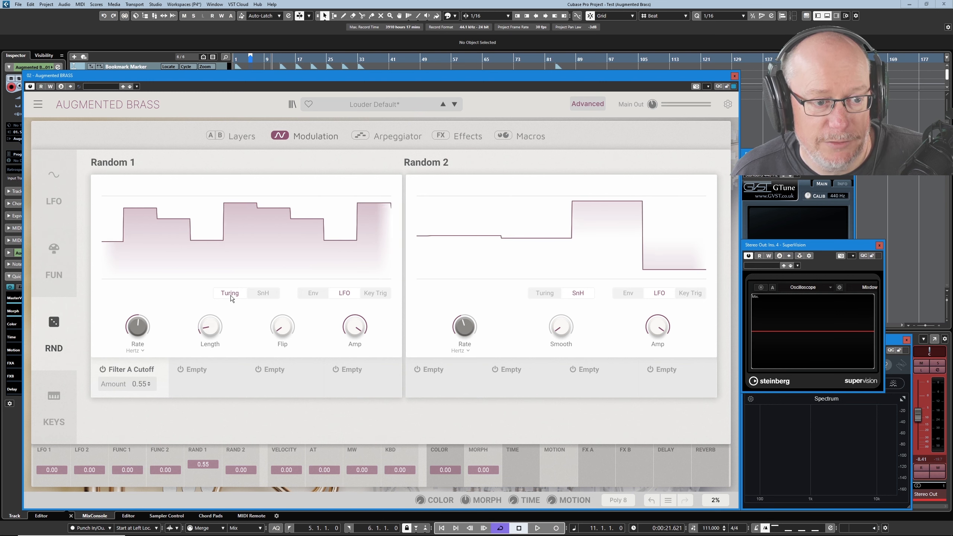
pyautogui.moveTo(222, 325)
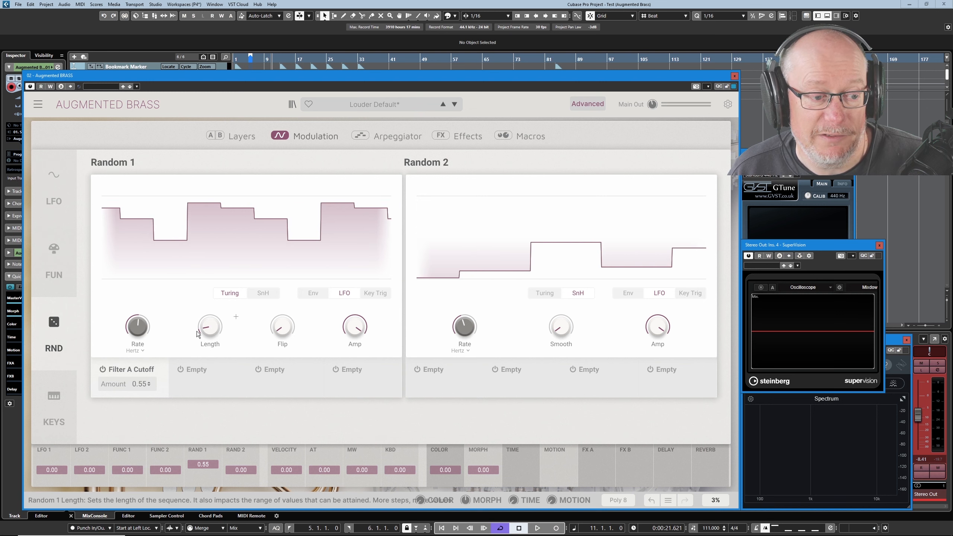
pyautogui.moveTo(209, 331); pyautogui.dragTo(209, 321)
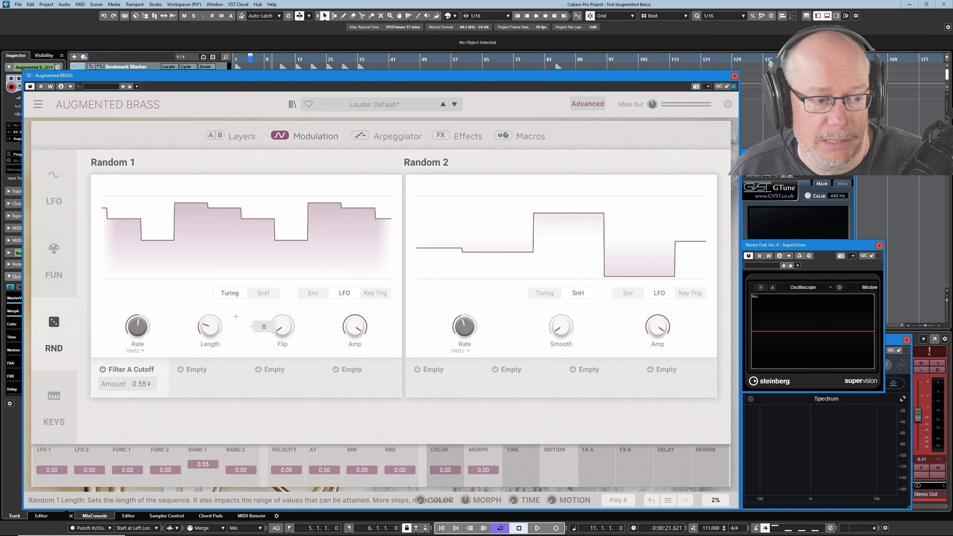
# Switch Random 1 to SnH mode and lower its rate
pyautogui.click(265, 293)
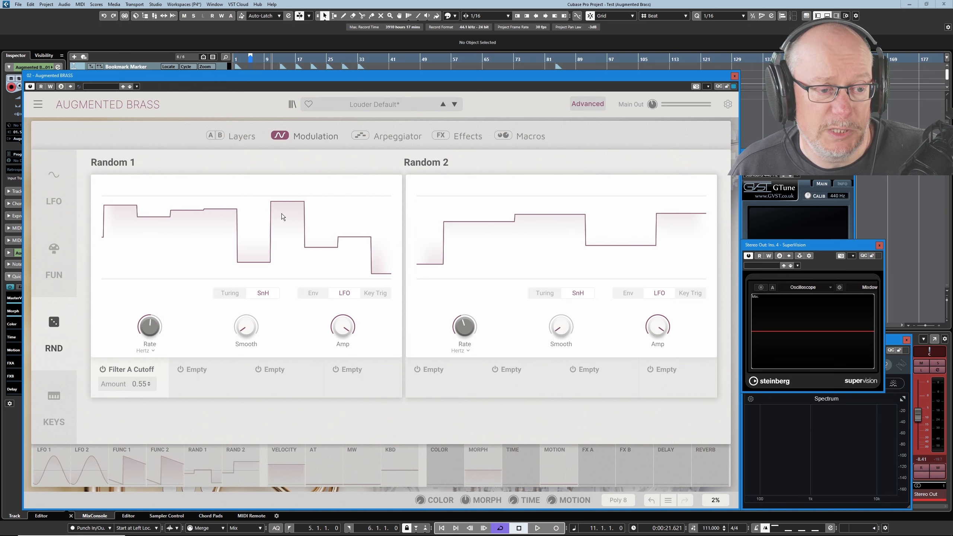
pyautogui.moveTo(144, 329)
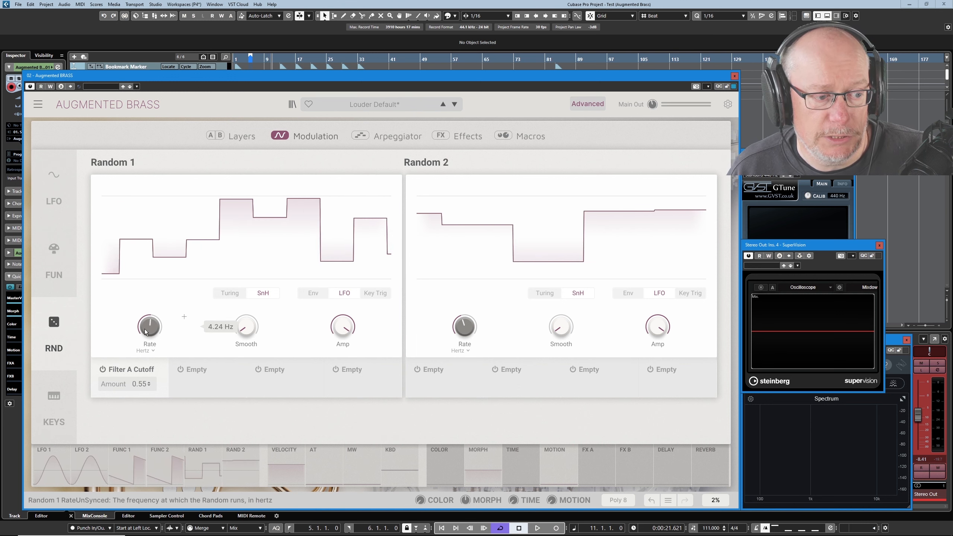
pyautogui.moveTo(146, 326); pyautogui.dragTo(147, 338)
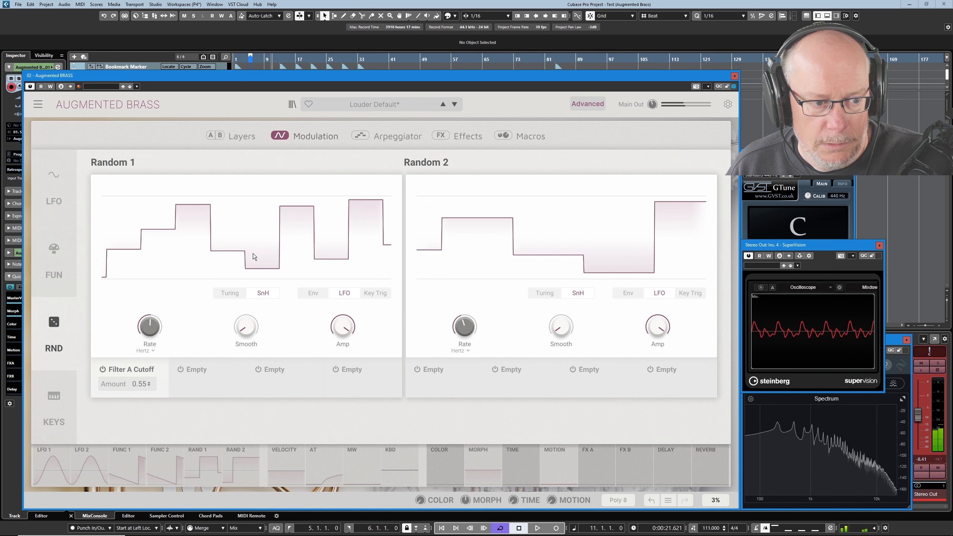
pyautogui.moveTo(155, 328)
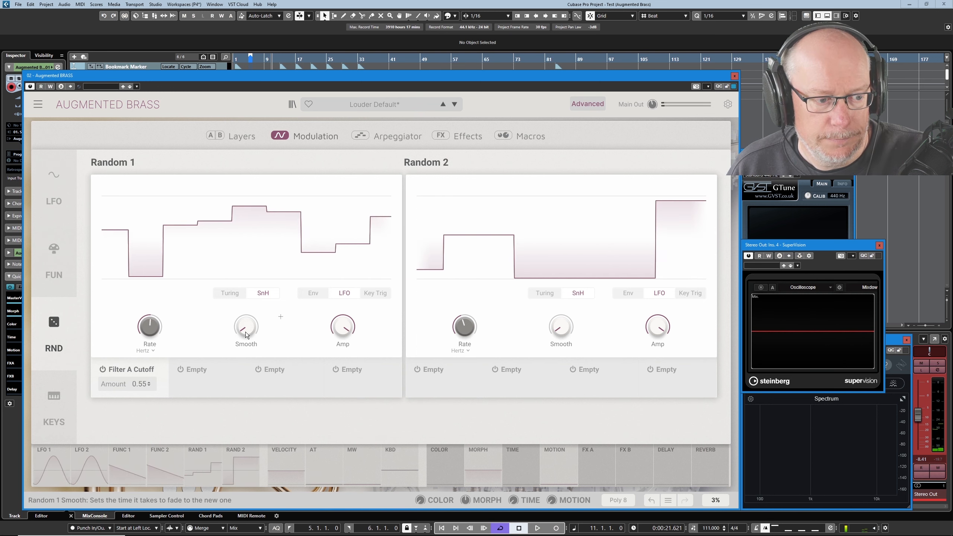
pyautogui.moveTo(246, 330)
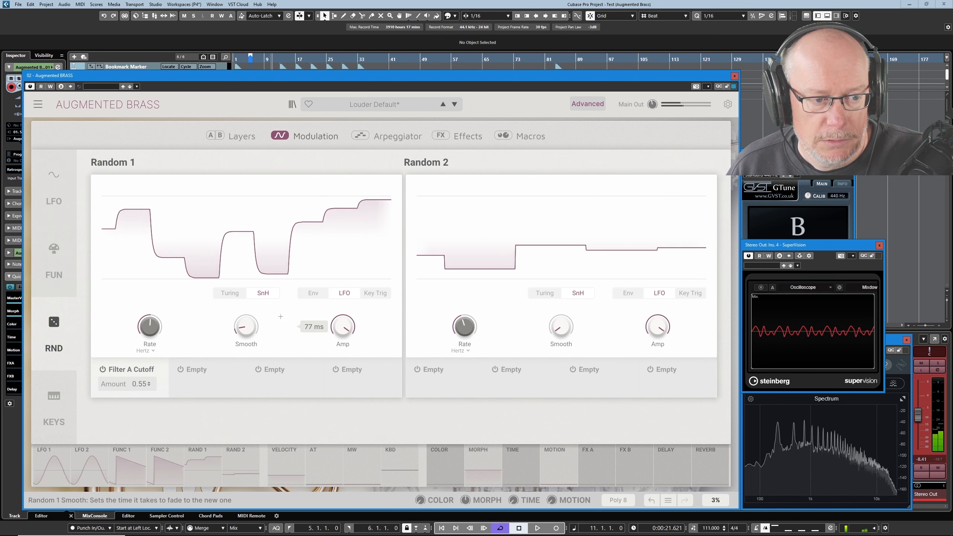
# Switch Random 1 to Env triggering, then reload the Louder Default preset by stepping away and back
pyautogui.click(313, 293)
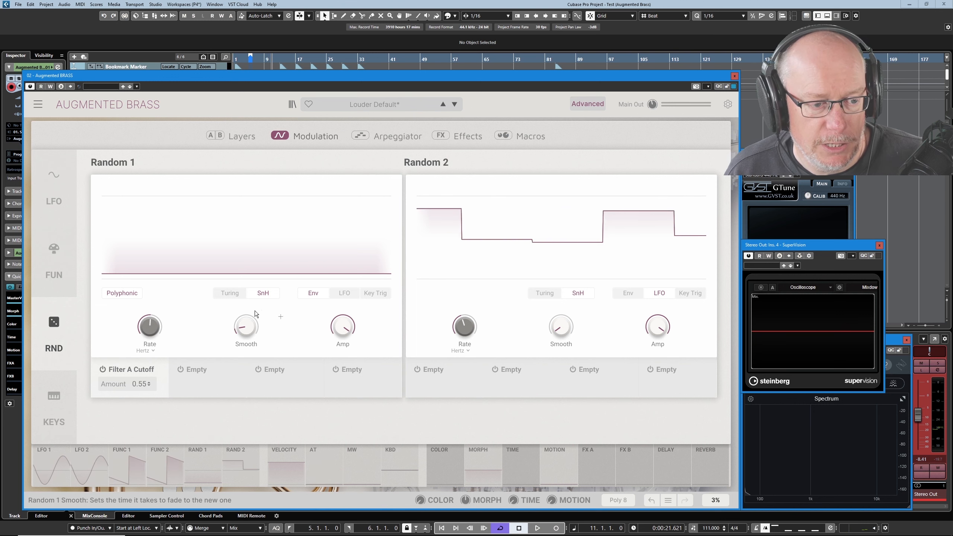
pyautogui.click(453, 103)
pyautogui.click(444, 104)
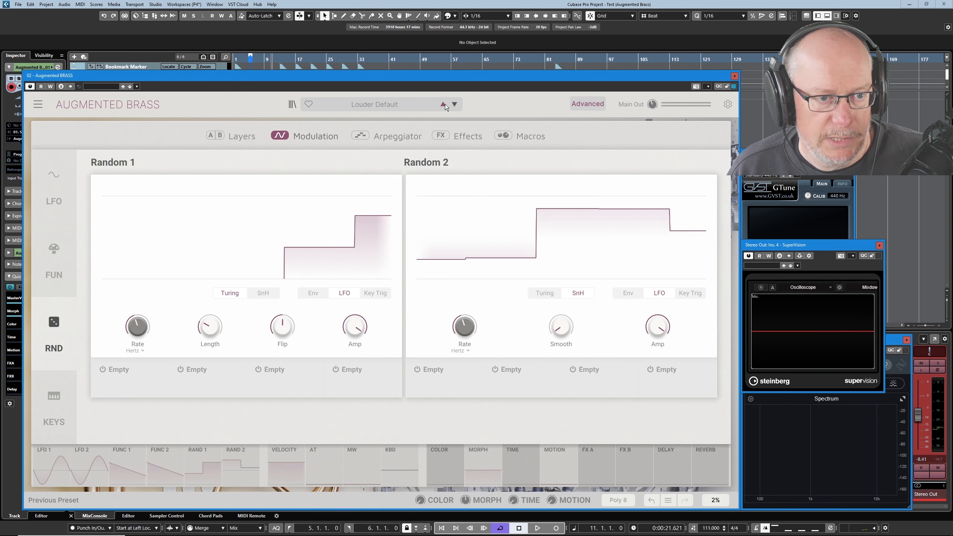
# Open the Keys modulators and reshape the Velocity curve
pyautogui.click(54, 407)
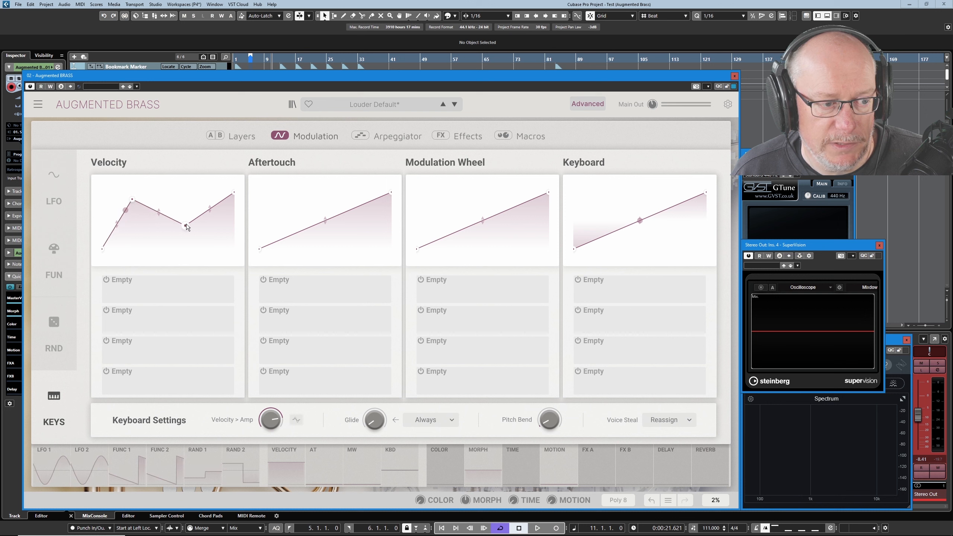
pyautogui.moveTo(186, 225)
pyautogui.mouseDown()
pyautogui.moveTo(141, 218)
pyautogui.moveTo(186, 229)
pyautogui.mouseUp()
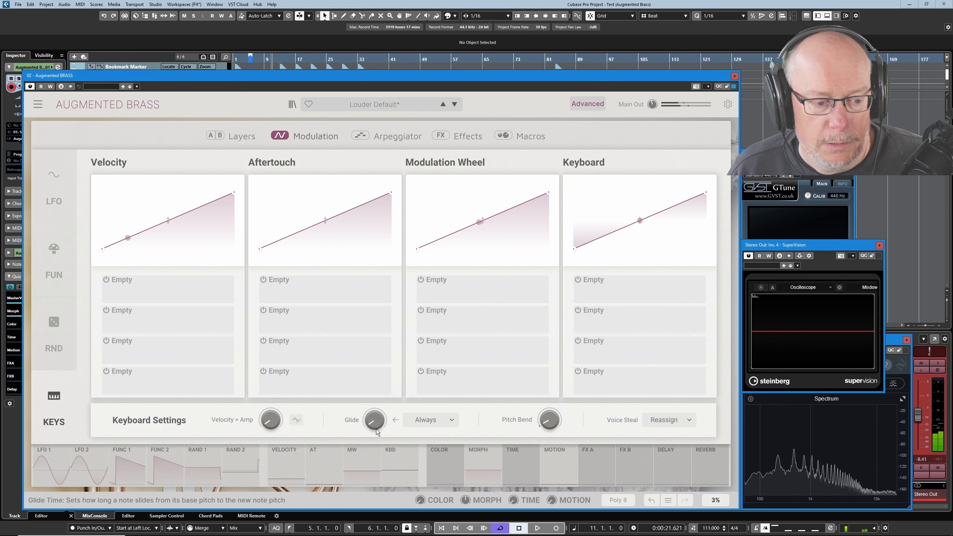
# Increase the Glide time and set the glide mode to Legato
pyautogui.moveTo(376, 428); pyautogui.dragTo(373, 394)
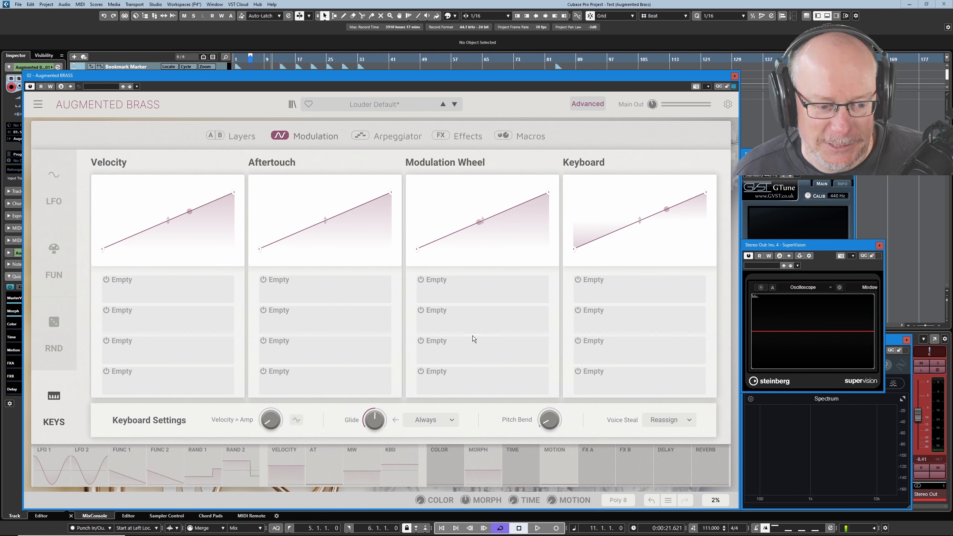
pyautogui.click(430, 421)
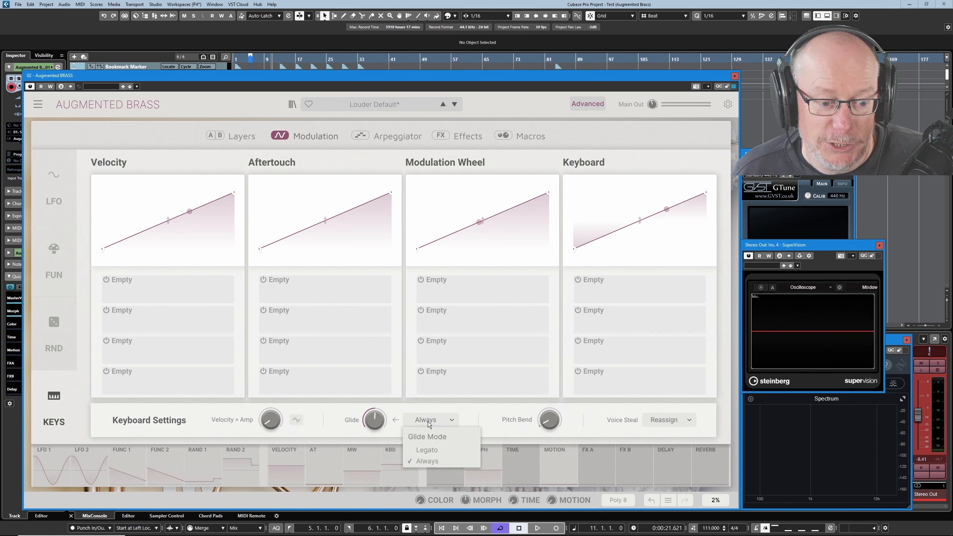
pyautogui.click(430, 450)
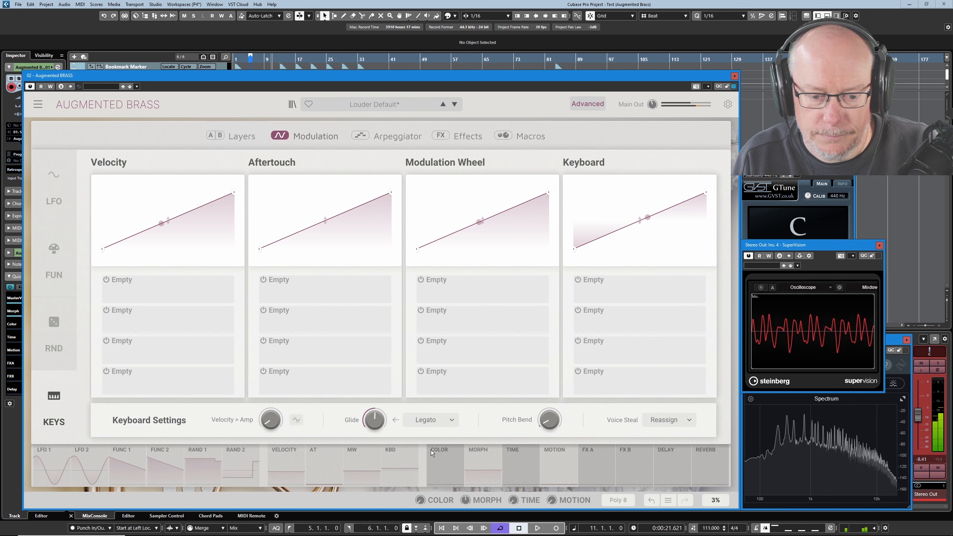
# Set the voice steal mode to Rotate and reopen the voice steal options
pyautogui.moveTo(546, 424)
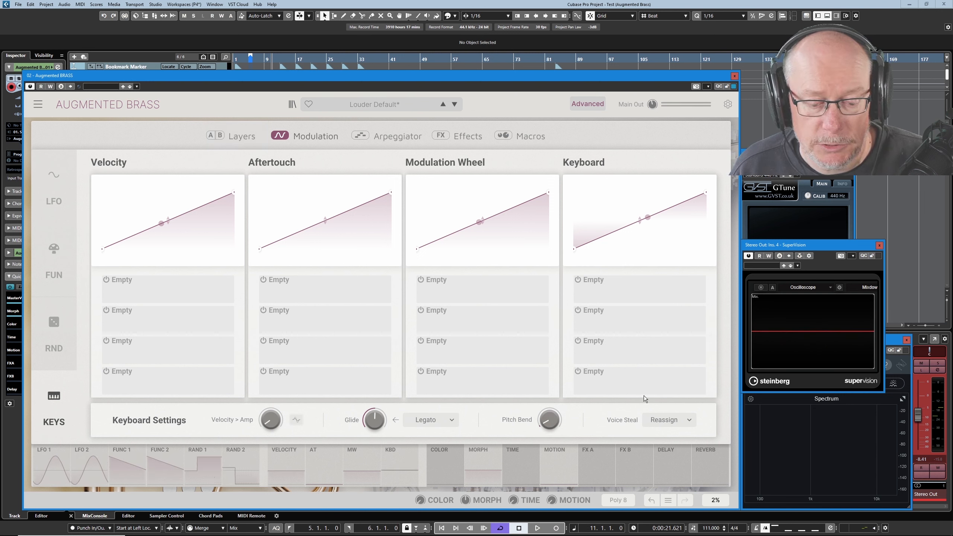
pyautogui.click(667, 423)
pyautogui.click(665, 461)
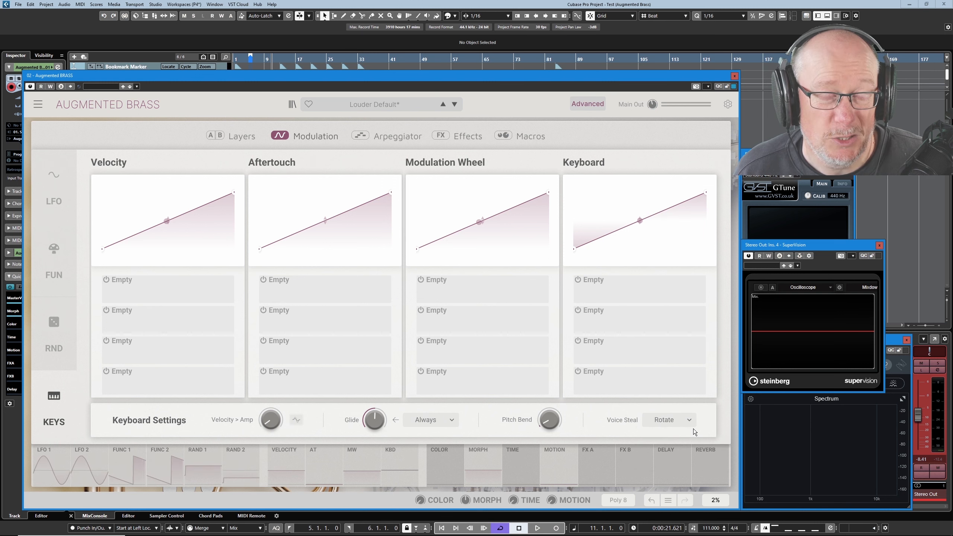
pyautogui.click(670, 420)
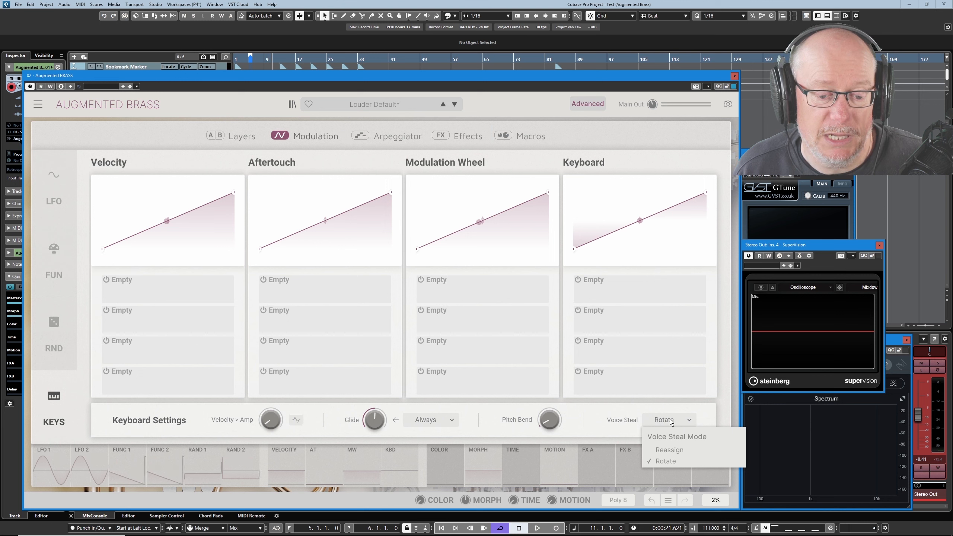